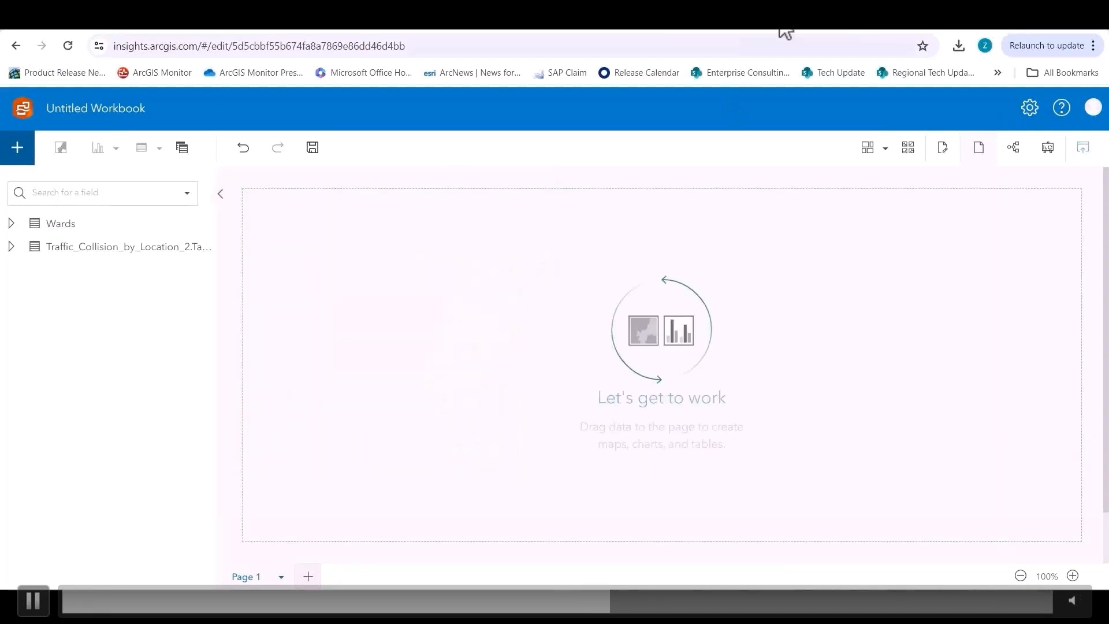
Rename the untitled workbook as "Ottawa Cycling Accidents".
key(space)
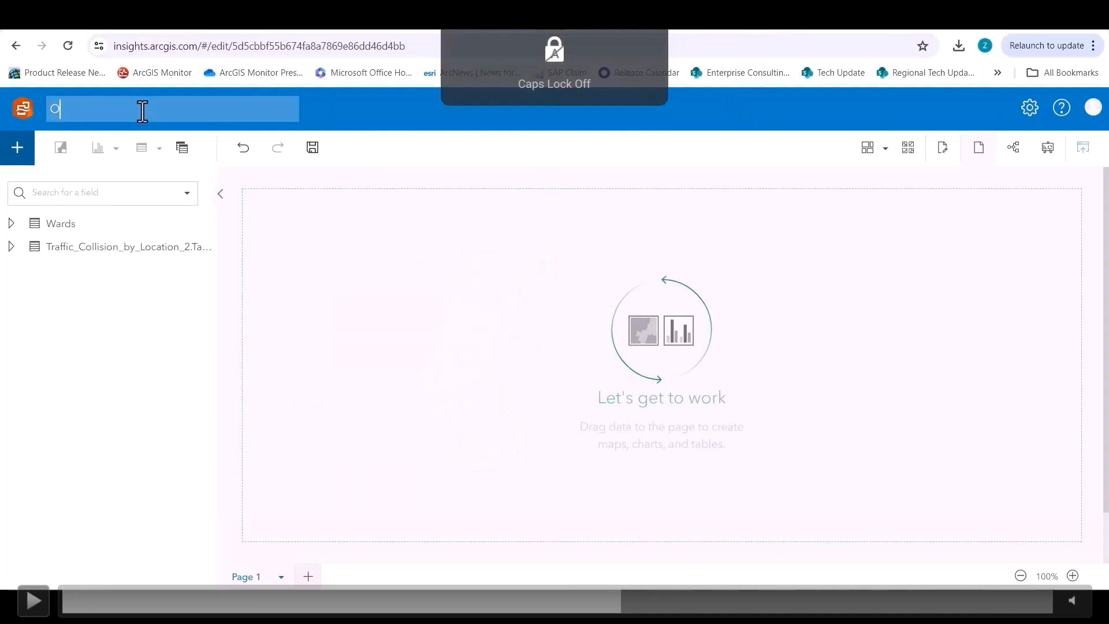
text(ttawa)
key(Caps_Lock)
text(C)
key(Caps_Lock)
text(ycling)
key(Caps_Lock)
text(A)
key(Caps_Lock)
text(ccid)
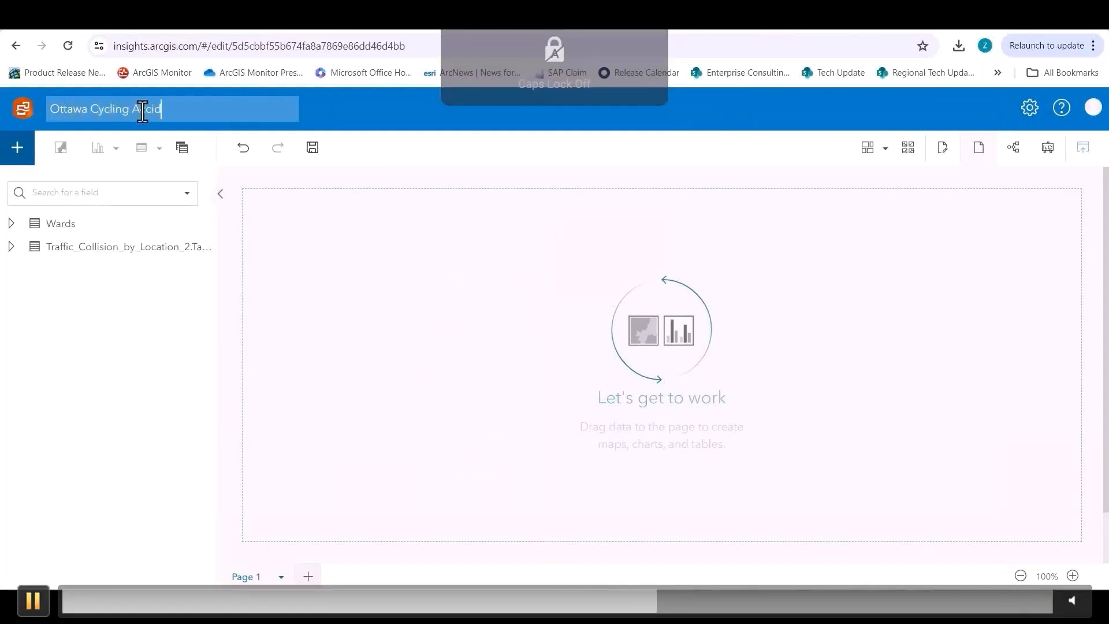
text(ents)
key(Return)
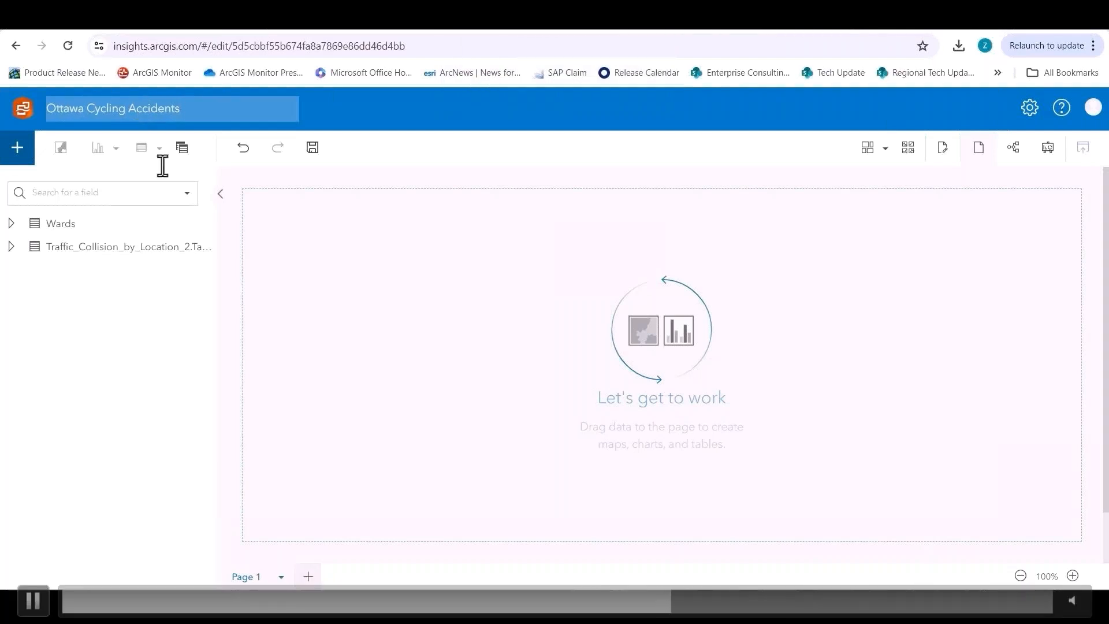
Enable location on the traffic collision dataset by coordinates, using fields X and Y with spatial reference 2951 - NAD 1983 CSRS MTM 9.
click(206, 249)
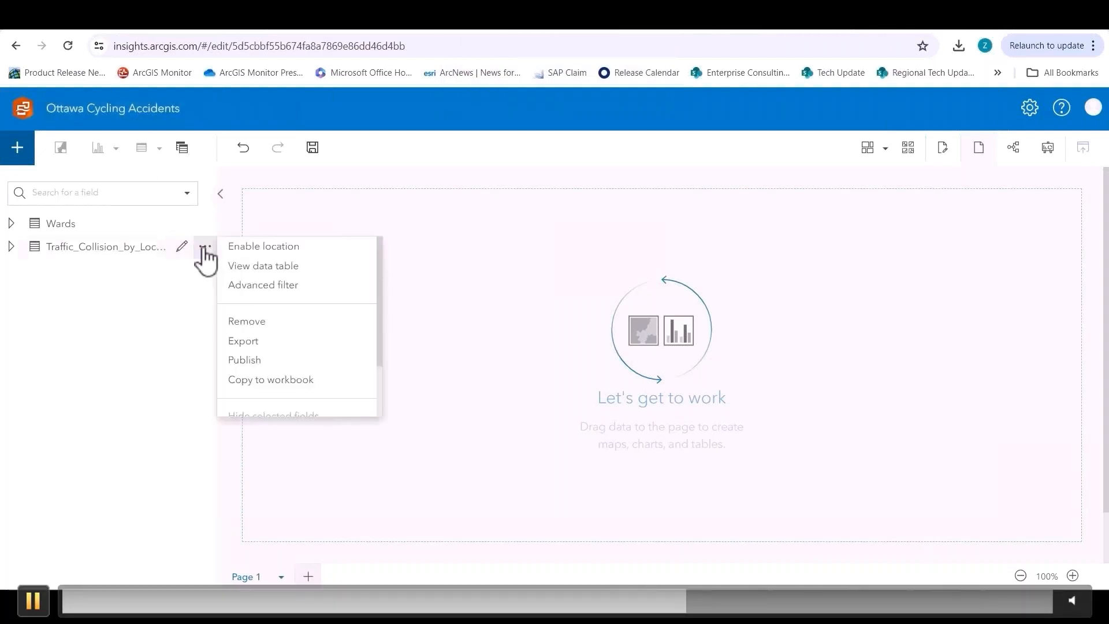
click(243, 250)
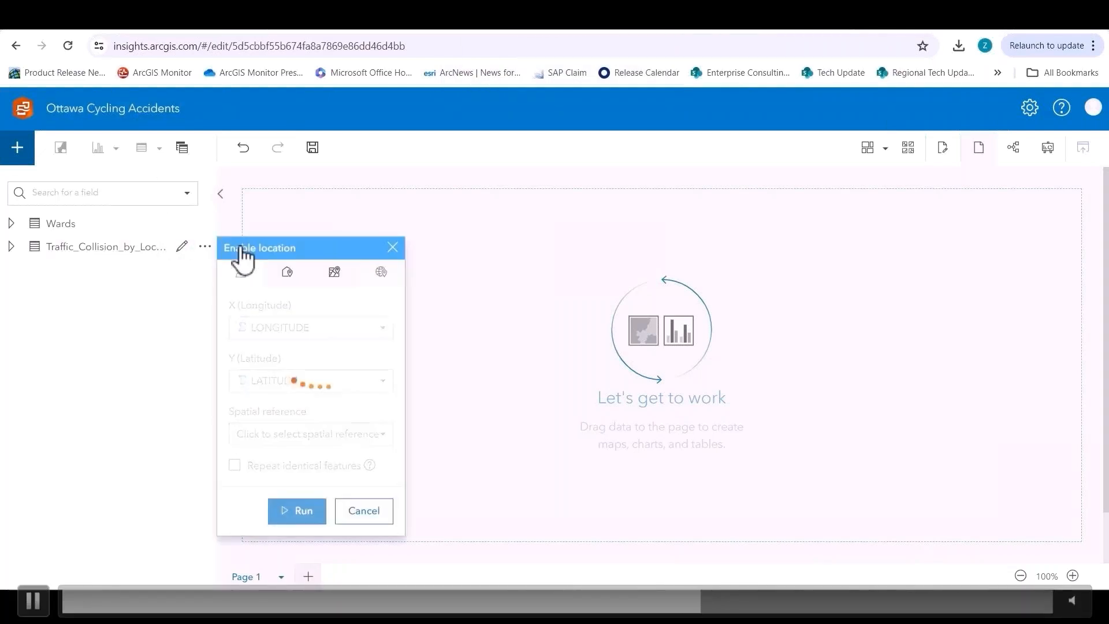
click(386, 330)
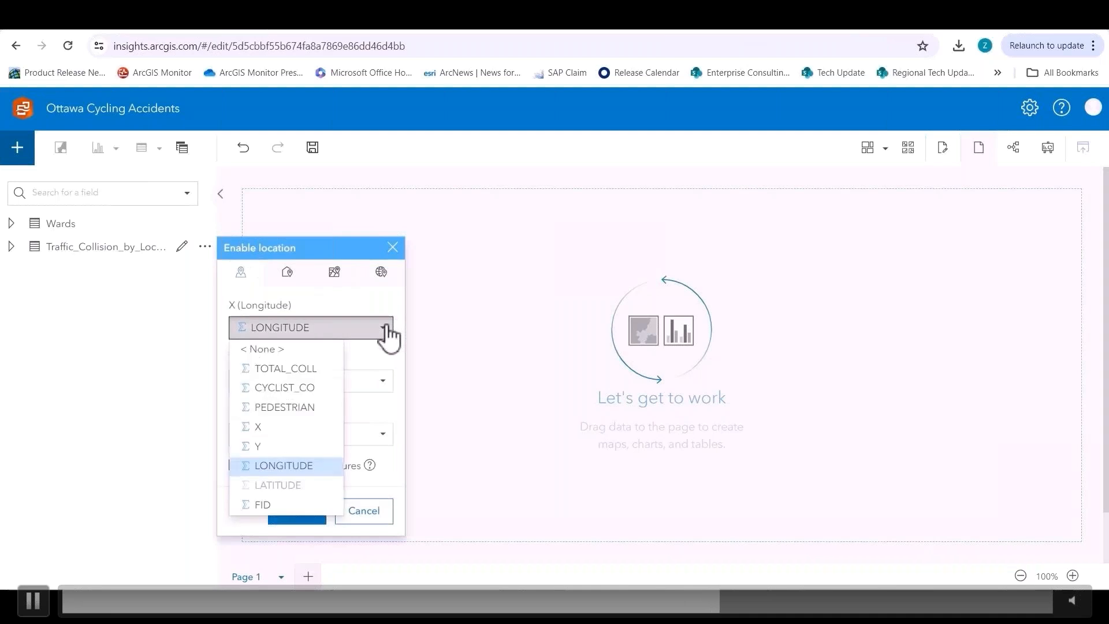
click(307, 428)
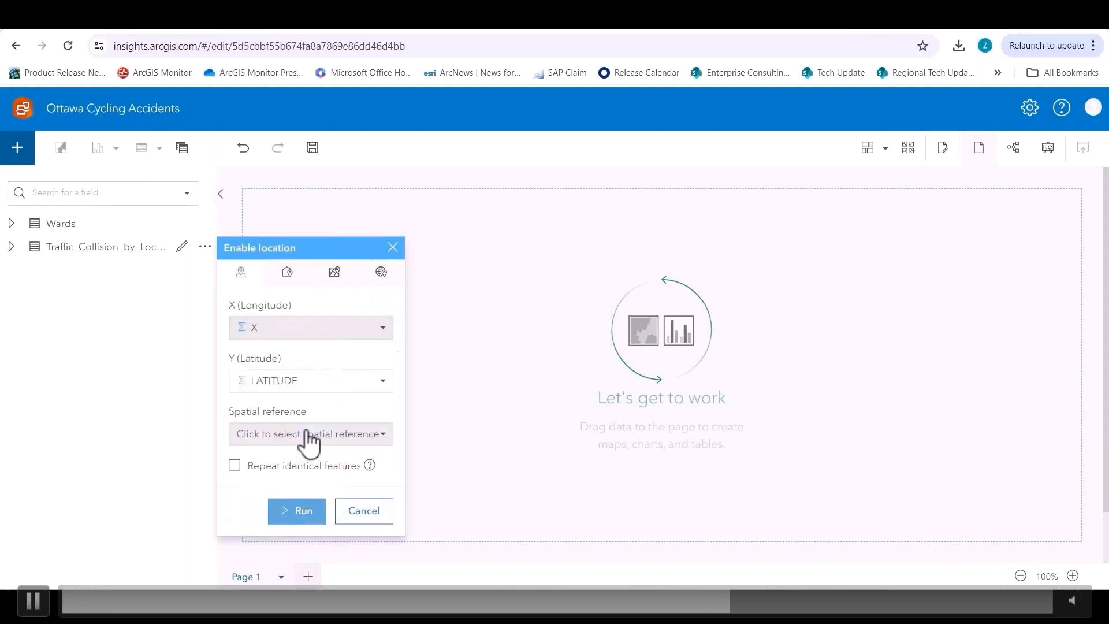
click(328, 384)
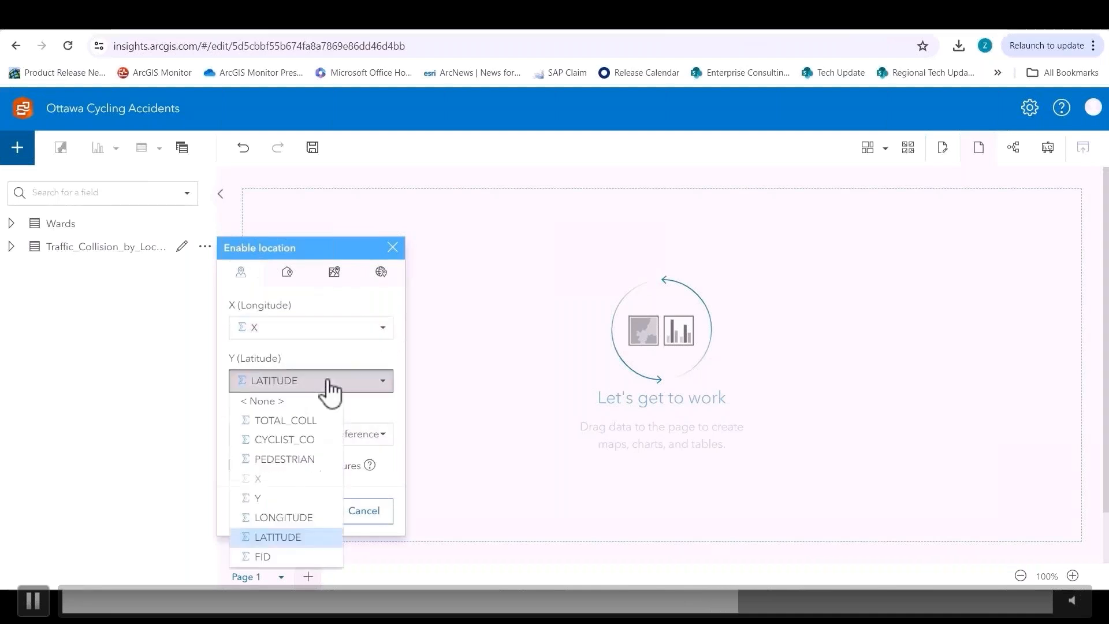
click(293, 500)
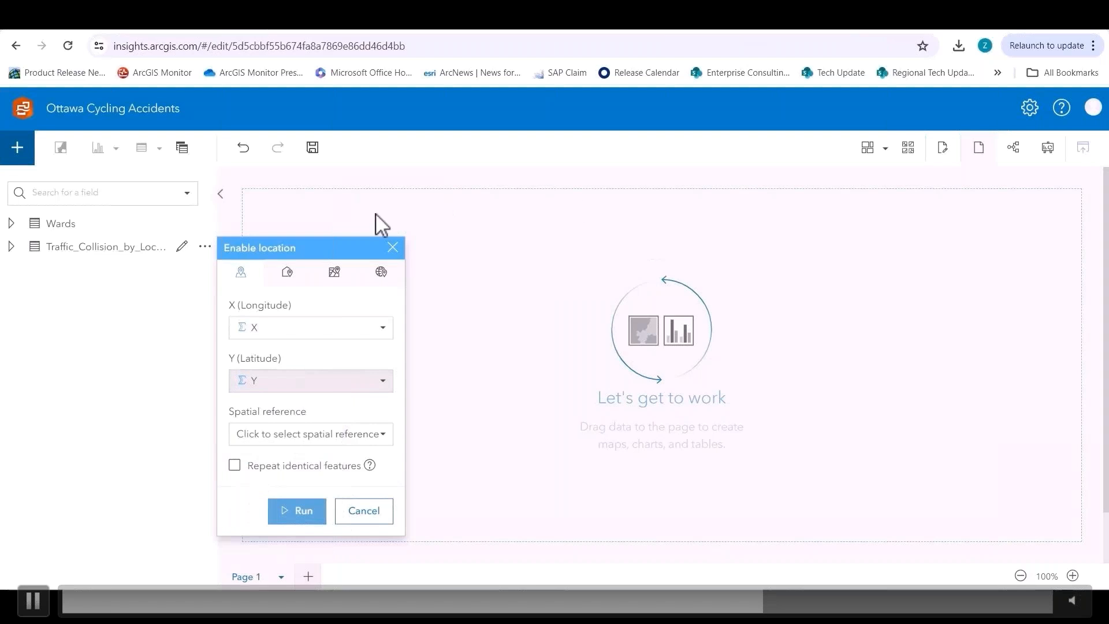
click(311, 433)
text(2951)
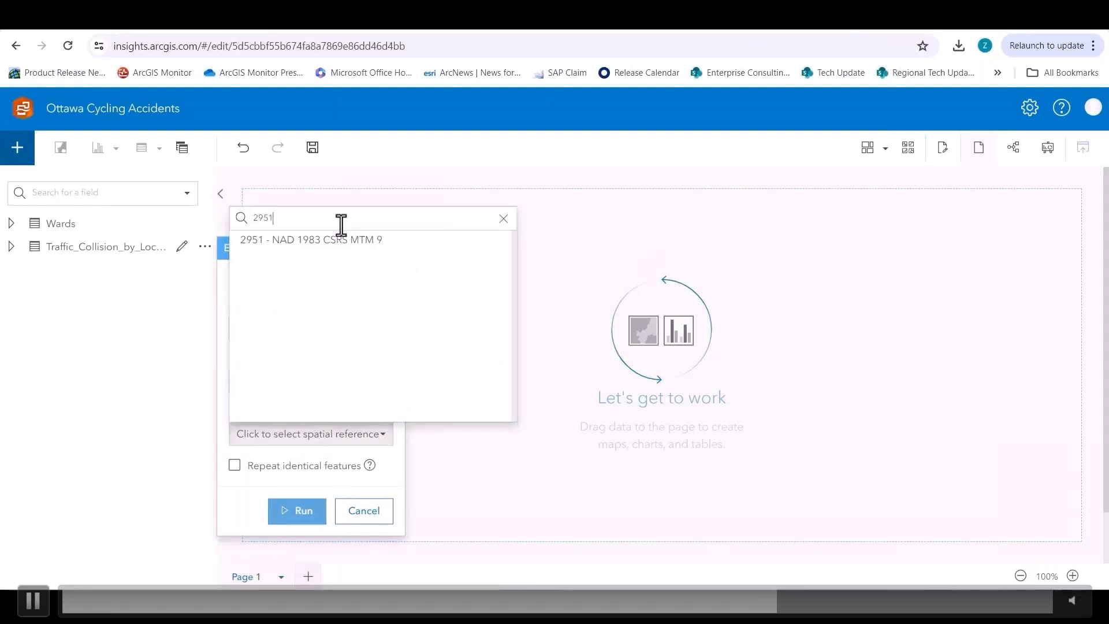
click(342, 242)
click(312, 512)
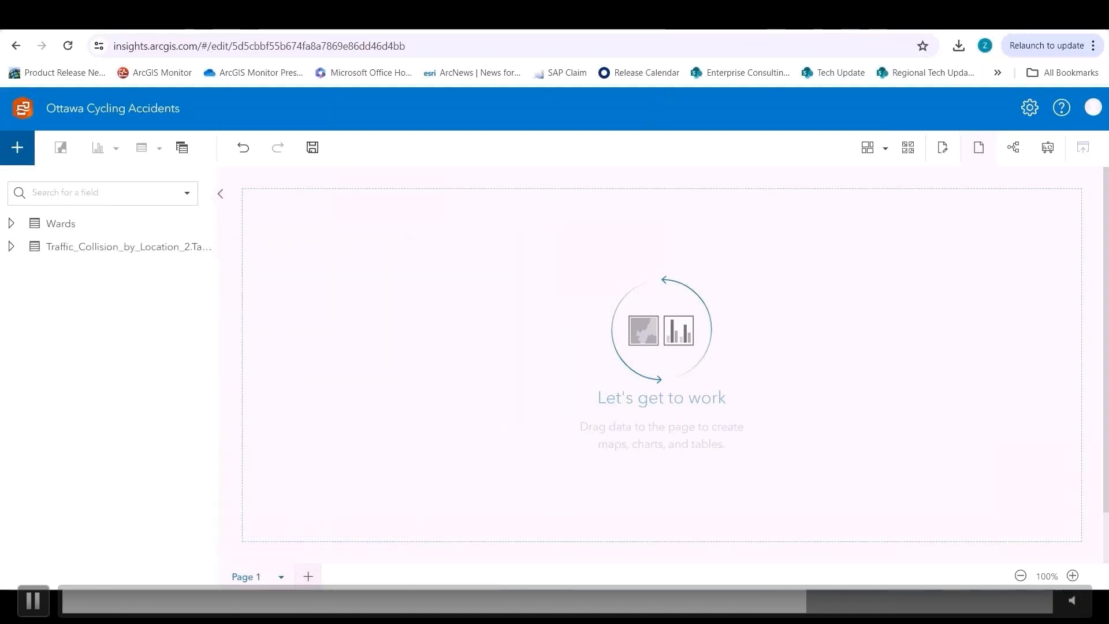
Create a map card on the page from the traffic collision dataset.
click(11, 246)
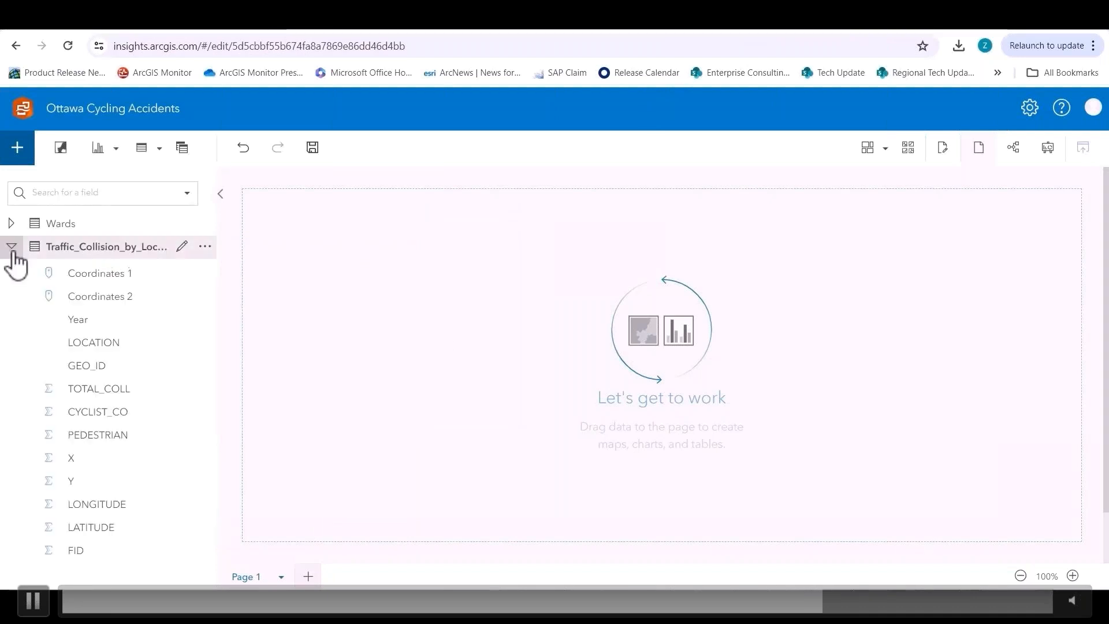
click(153, 245)
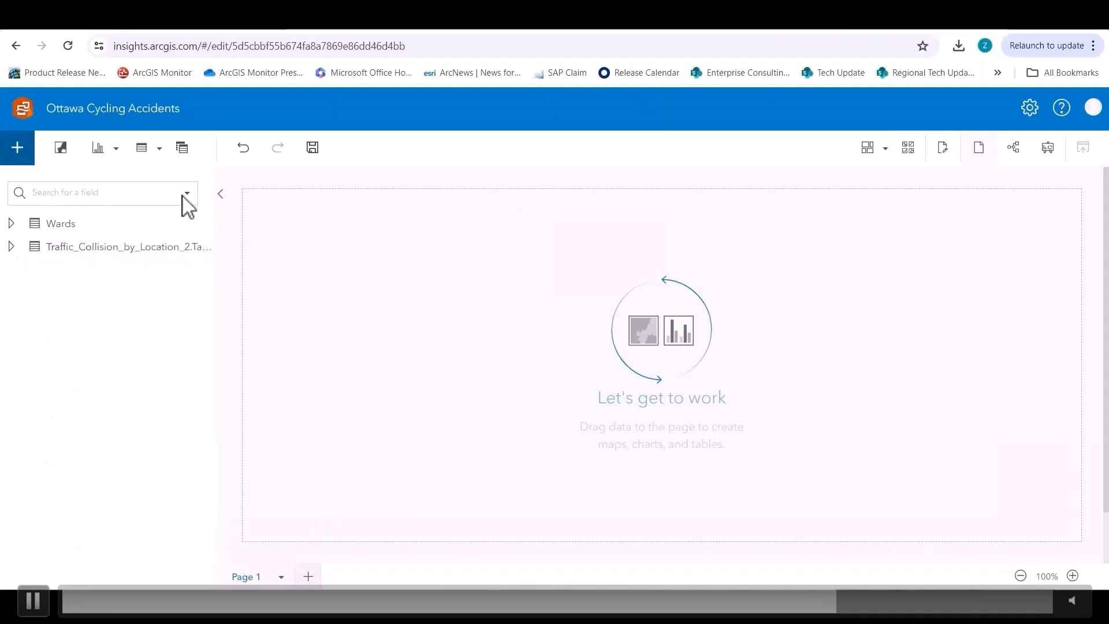
drag(111, 262, 290, 268)
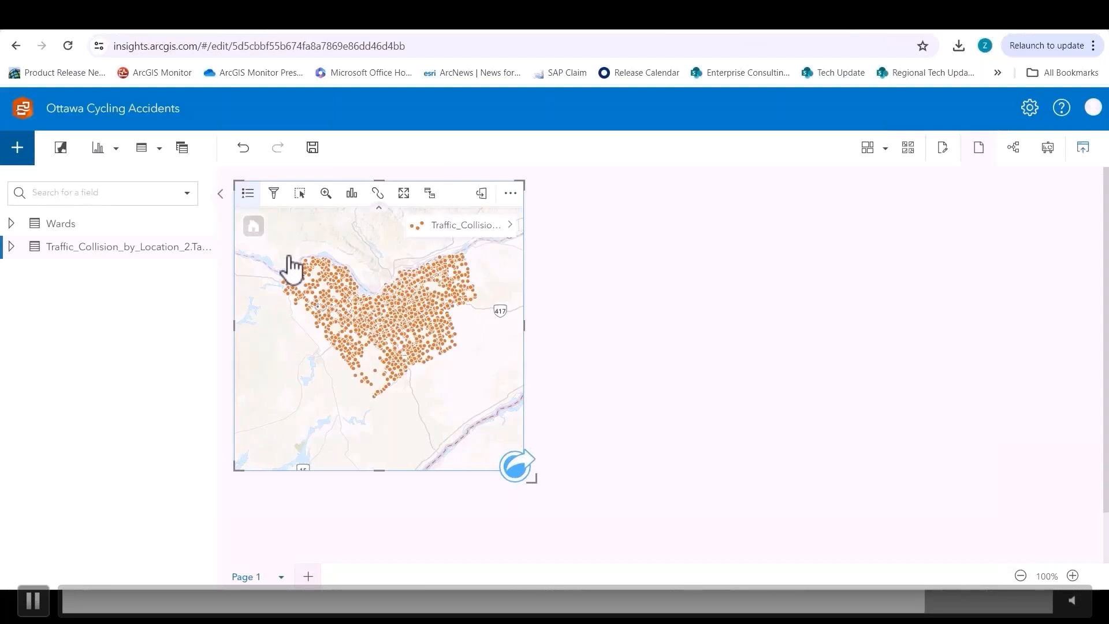
Rename the traffic collision dataset as "Collisions".
click(182, 249)
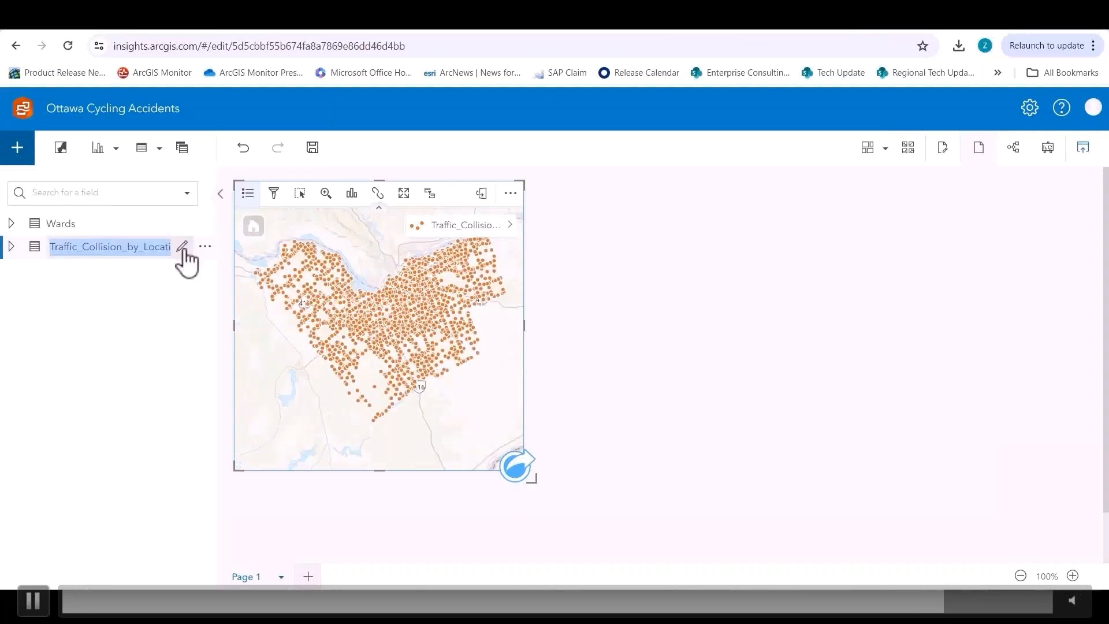
key(Caps_Lock)
text(C)
key(Caps_Lock)
text(ol)
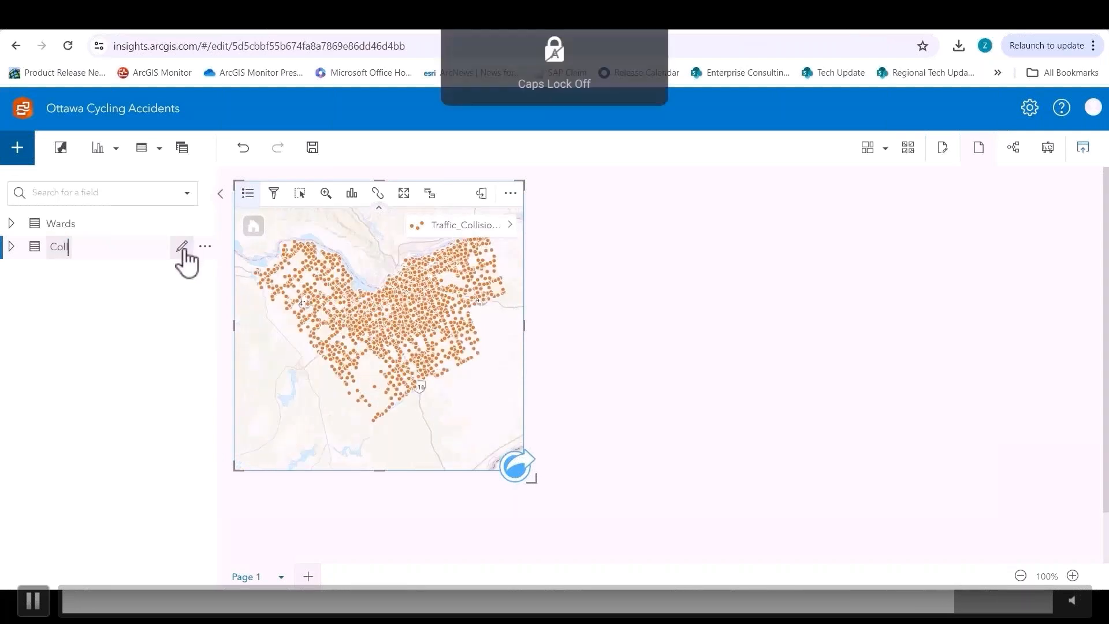
text(lisions)
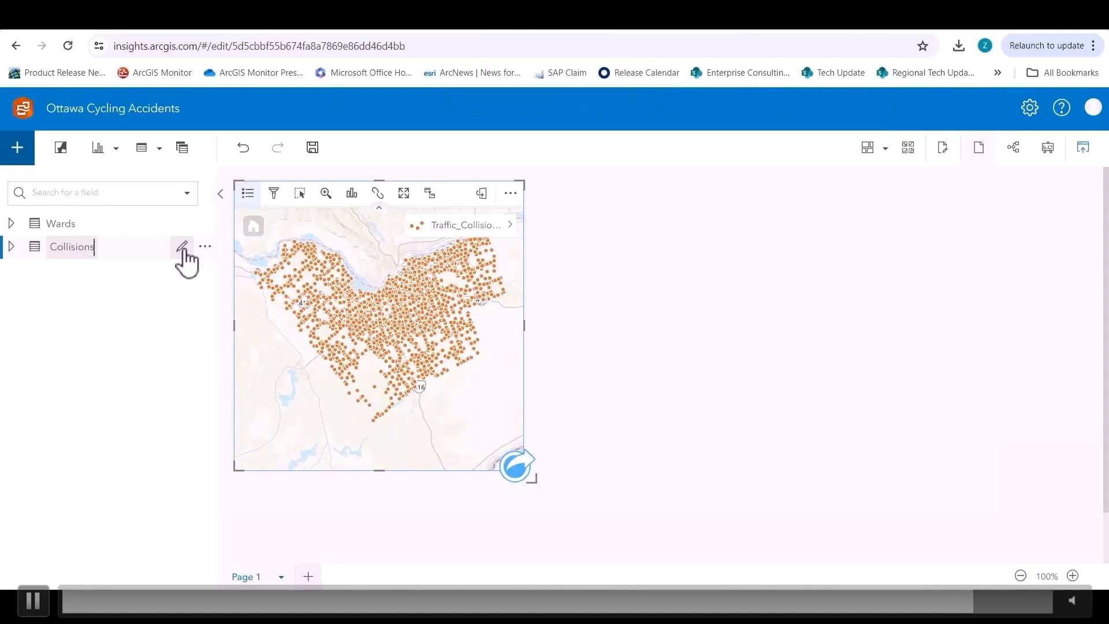
key(Return)
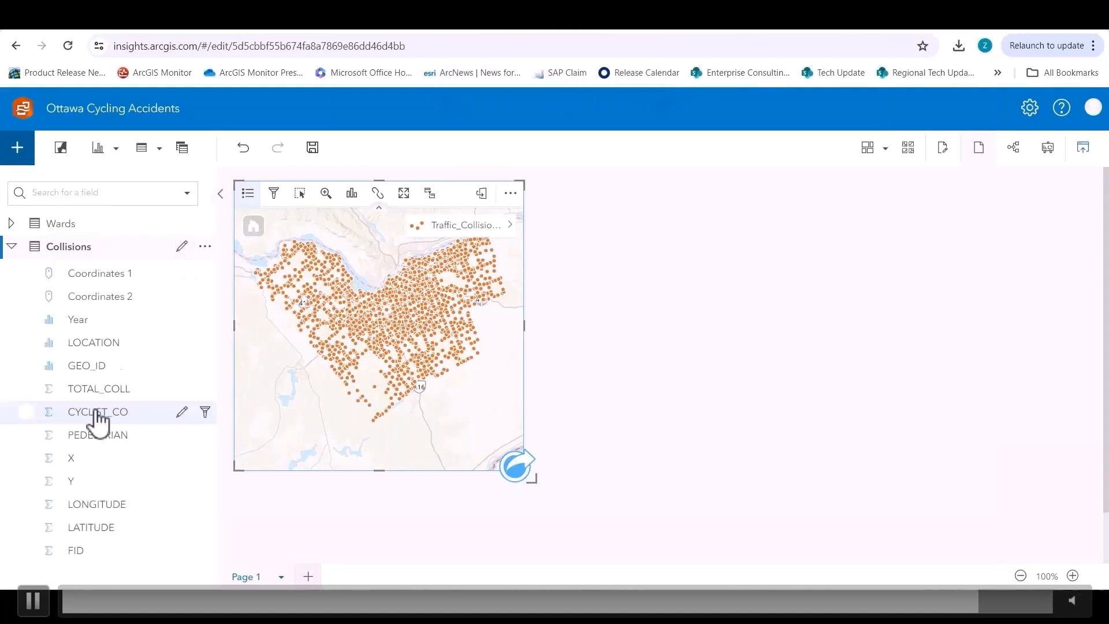
Enter a new name beginning with "Number of Cyc" for the CYCLIST_CO field of the Collisions dataset.
click(176, 417)
click(182, 413)
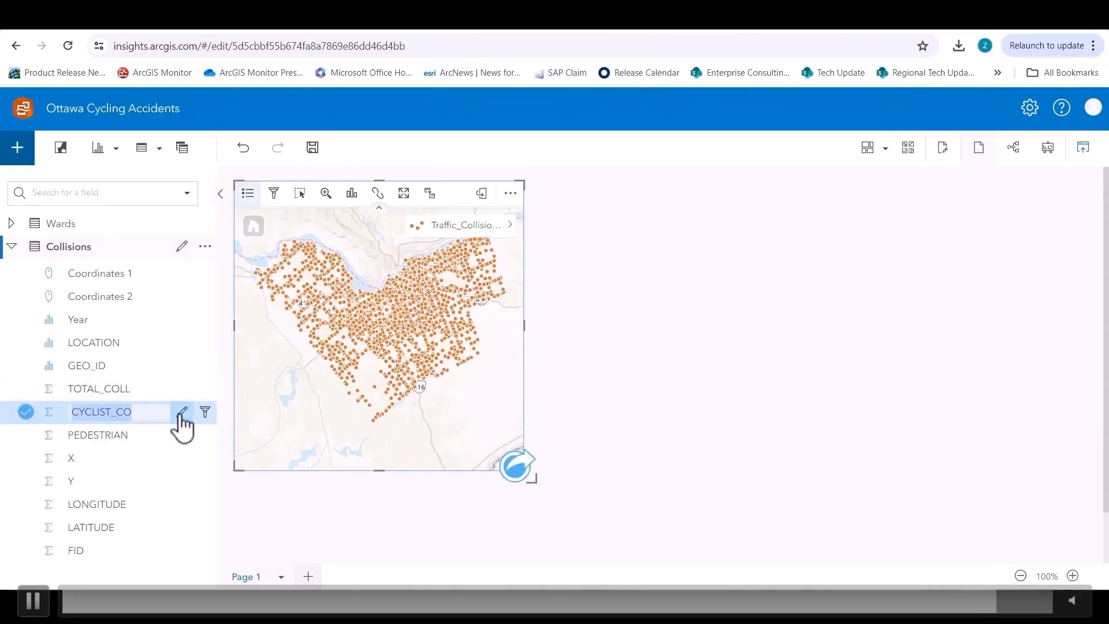
key(Caps_Lock)
text(N)
key(Caps_Lock)
text(umb)
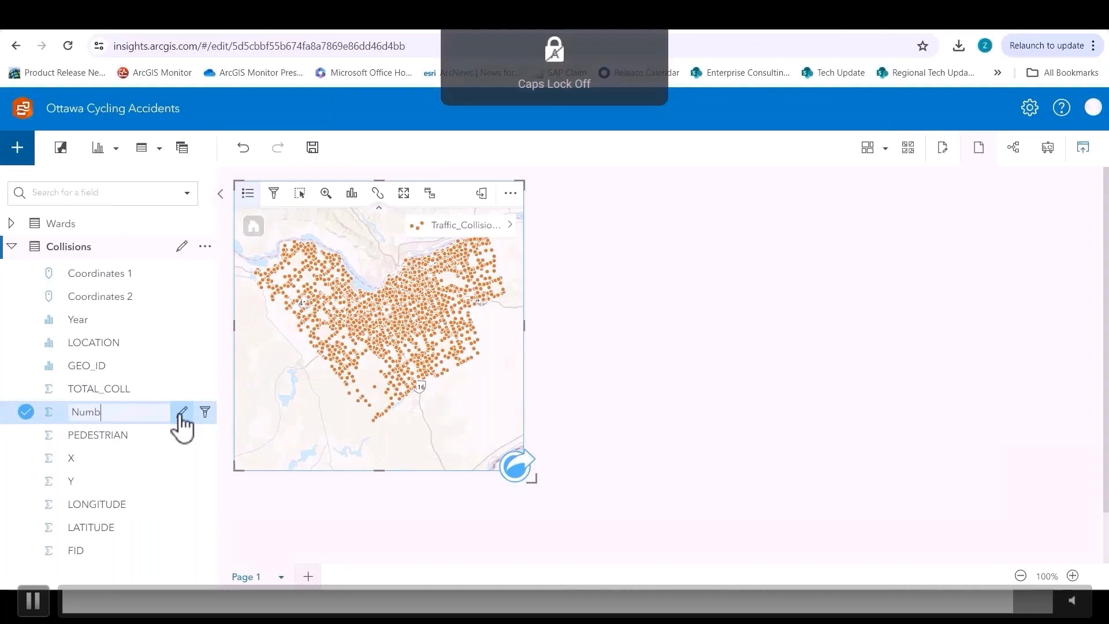
text(er of)
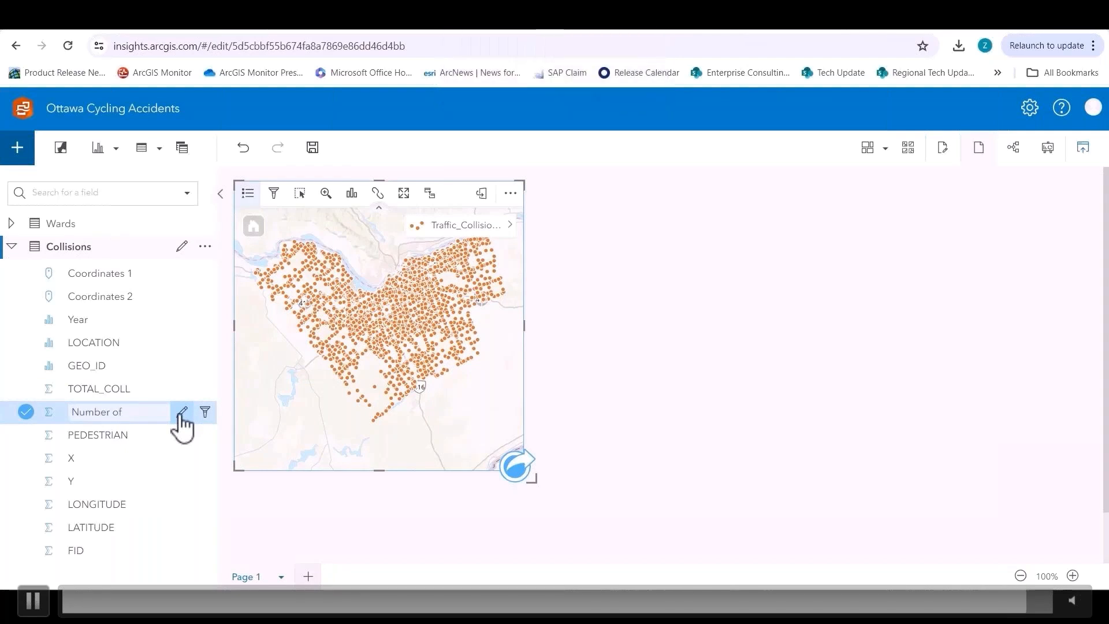
key(Caps_Lock)
text(C)
key(Caps_Lock)
text(yc)
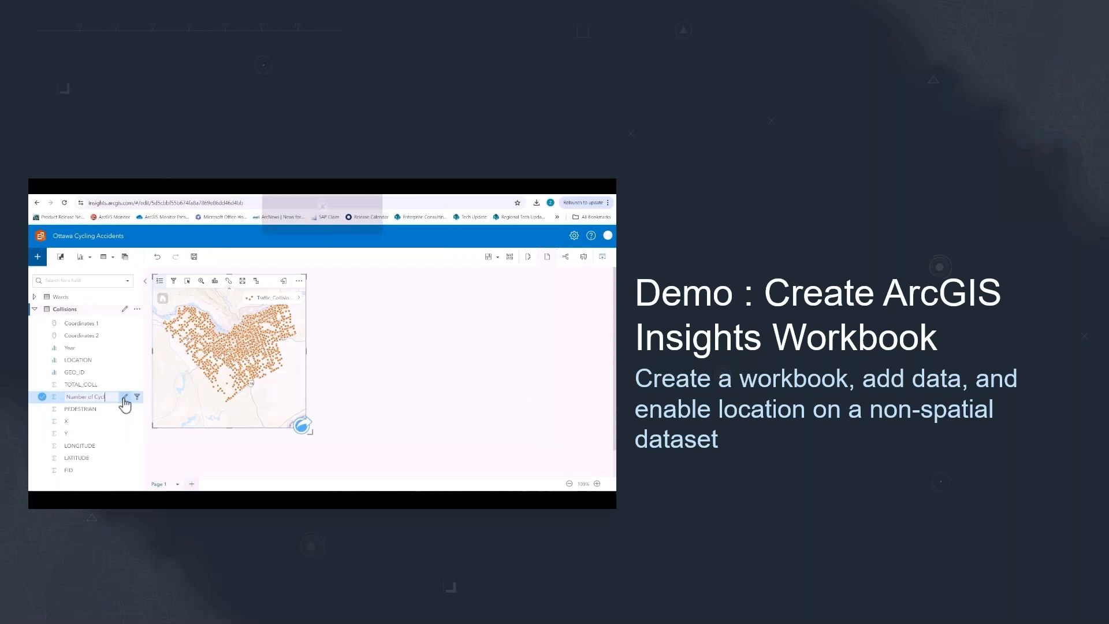
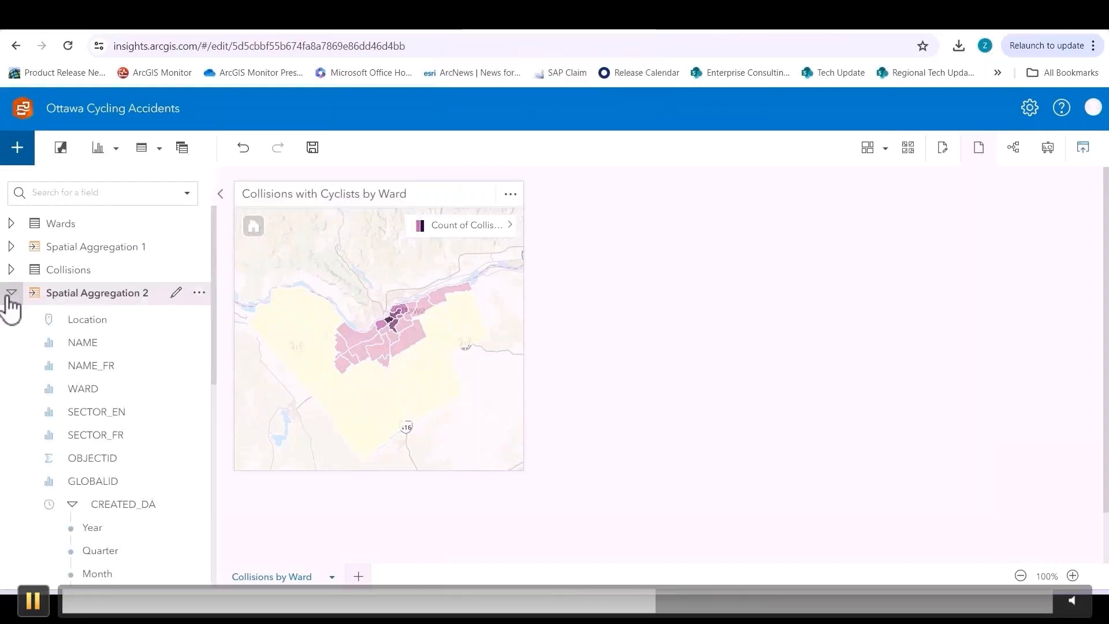
key(space)
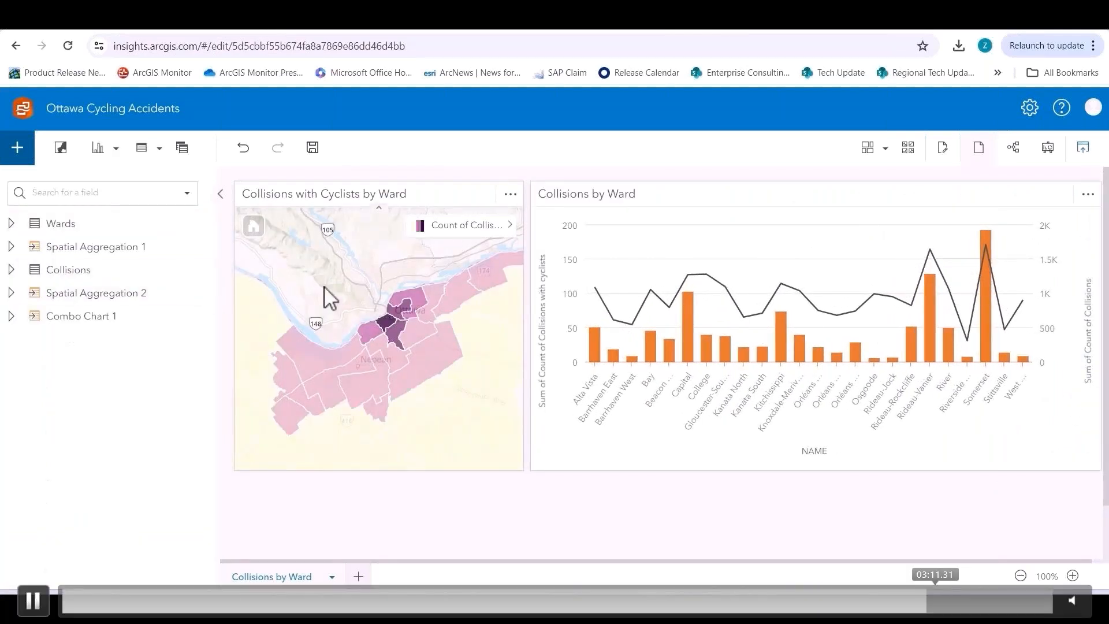
key(space)
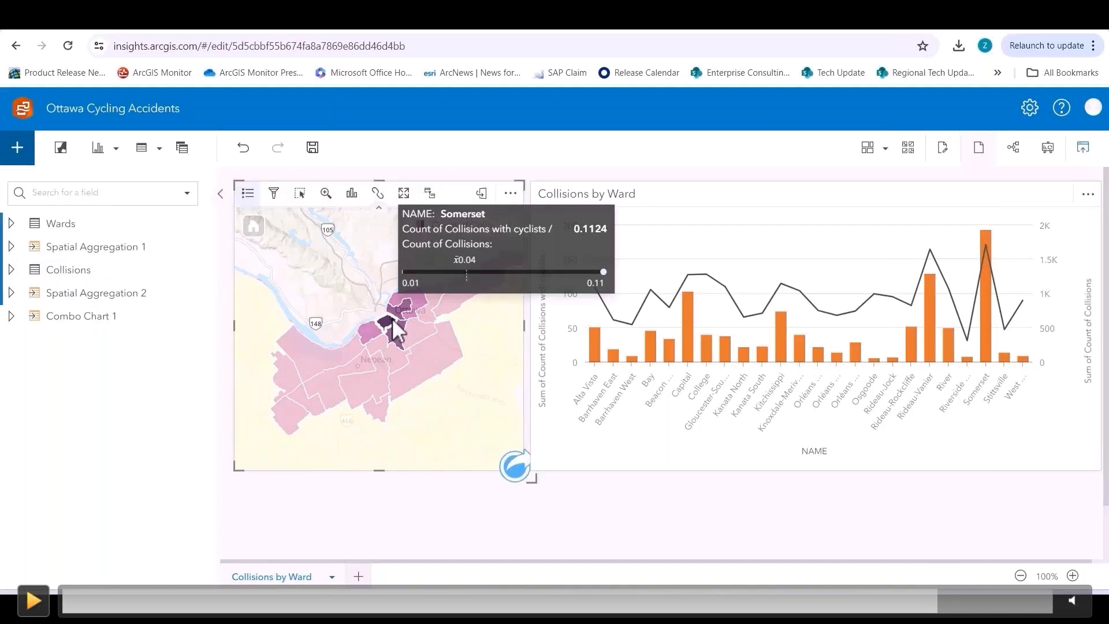
Select the Somerset ward on the cyclist collisions map to compare it with the Collisions by Ward chart.
mouse_move(1071, 601)
click(392, 320)
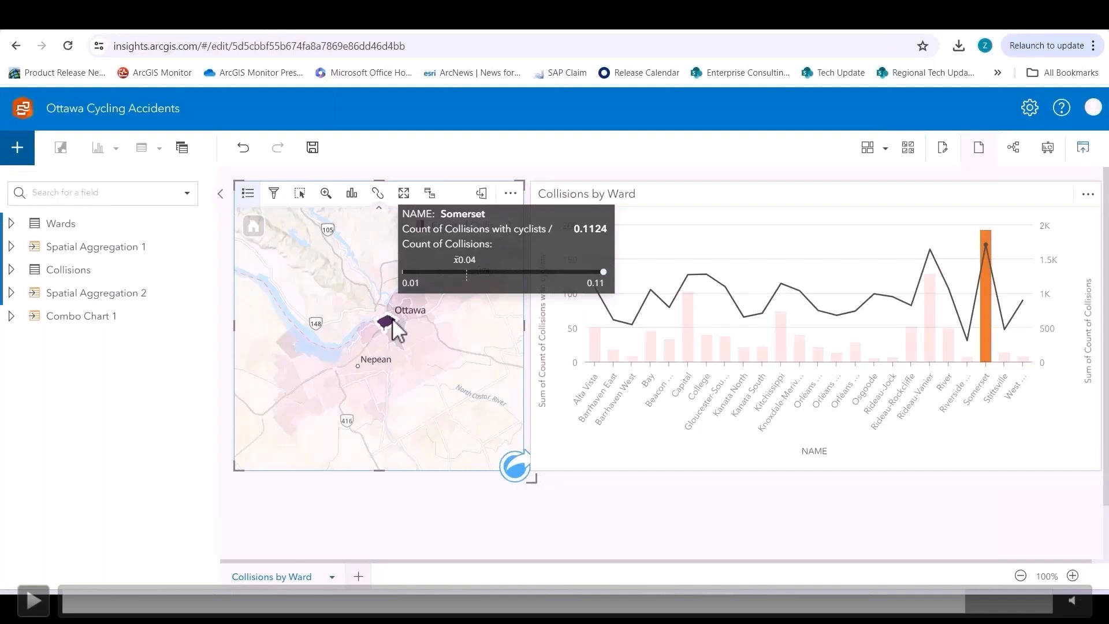
key(space)
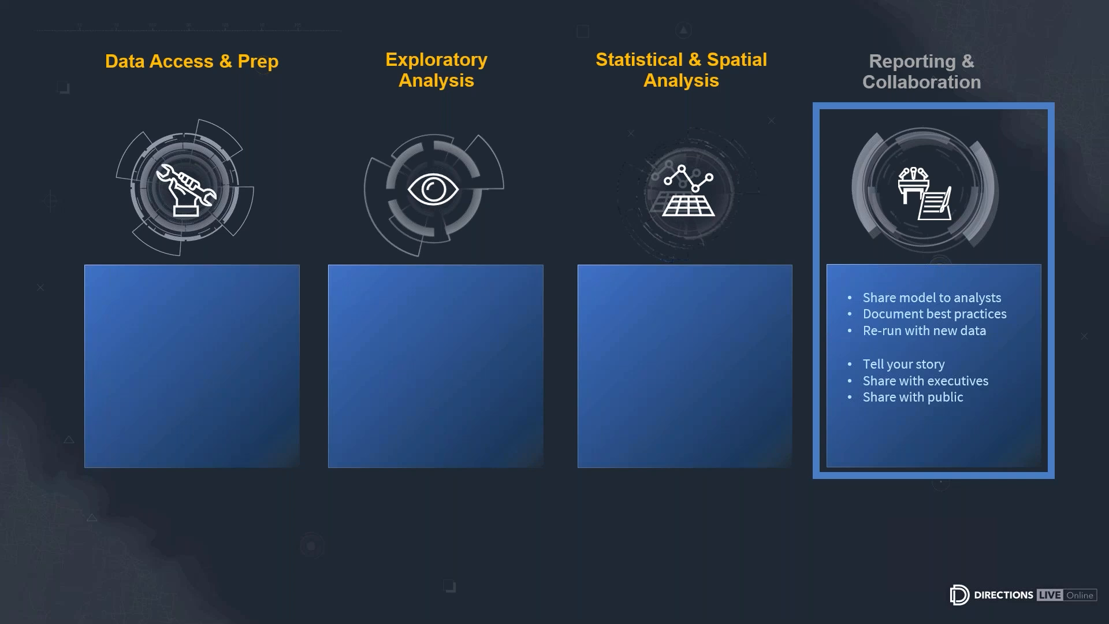
key(Right)
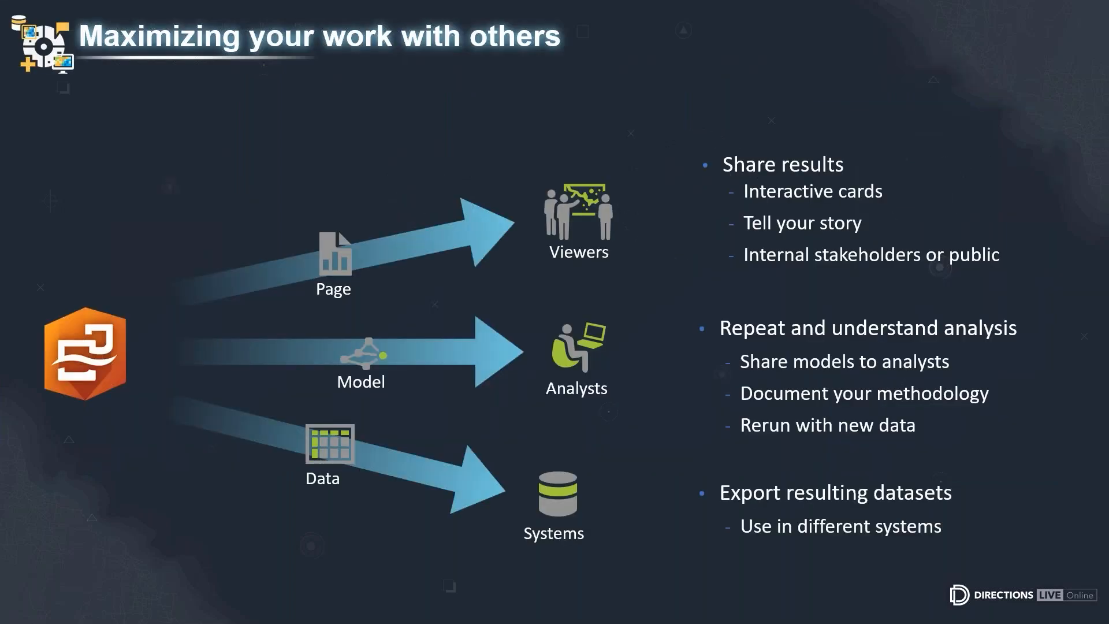
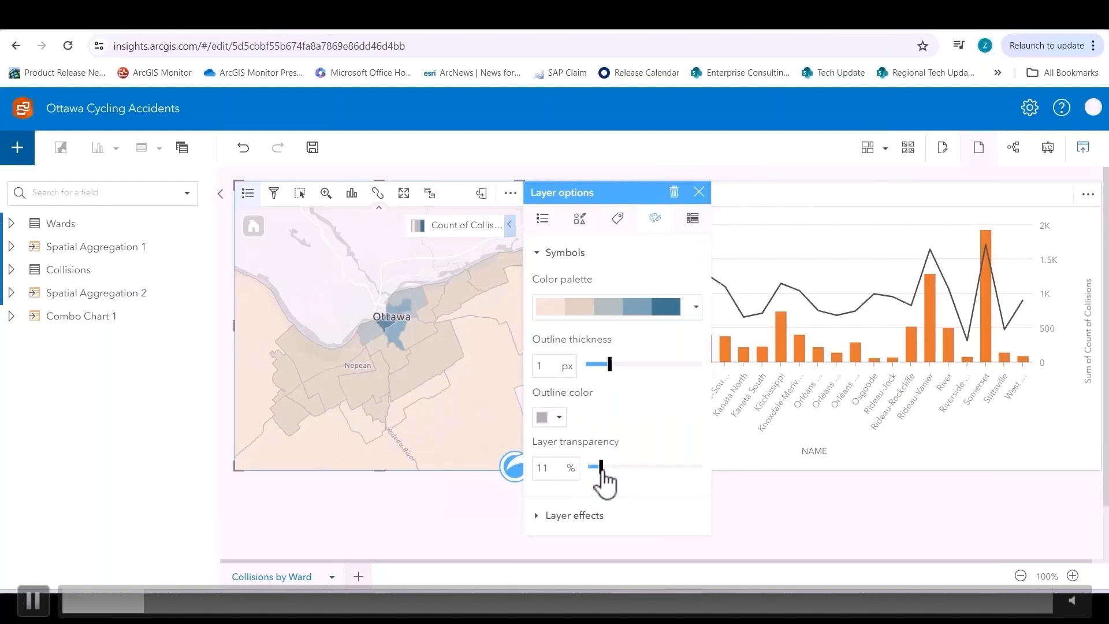
Set the transparency of the ward layer on the cyclist collisions map to 38% and close its layer options.
drag(602, 467, 632, 467)
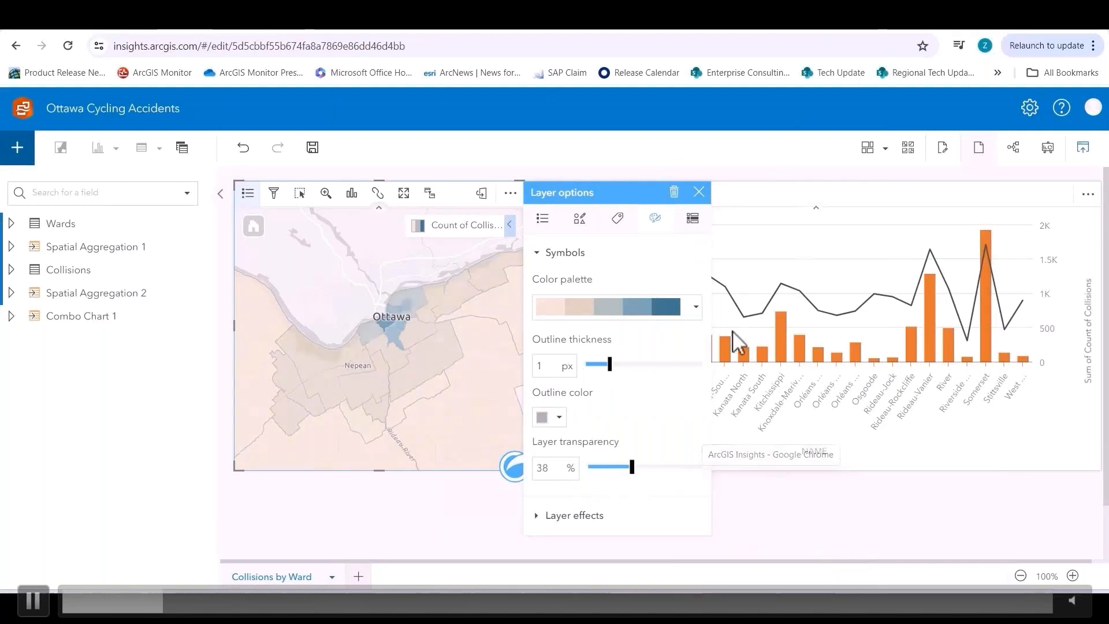
click(699, 192)
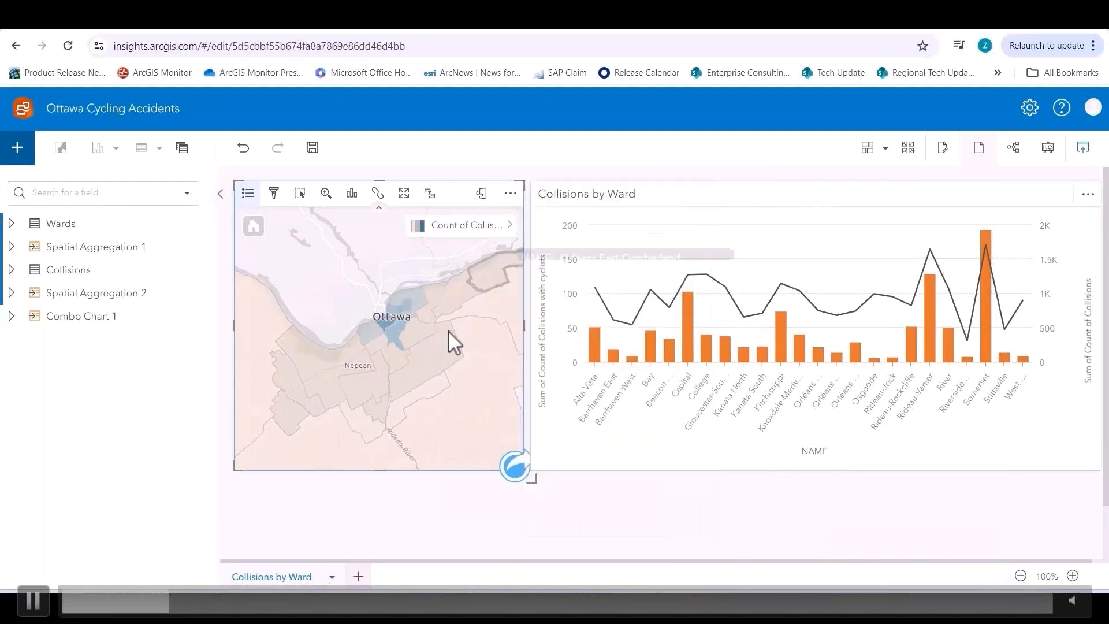
scroll(448, 330, down, 1)
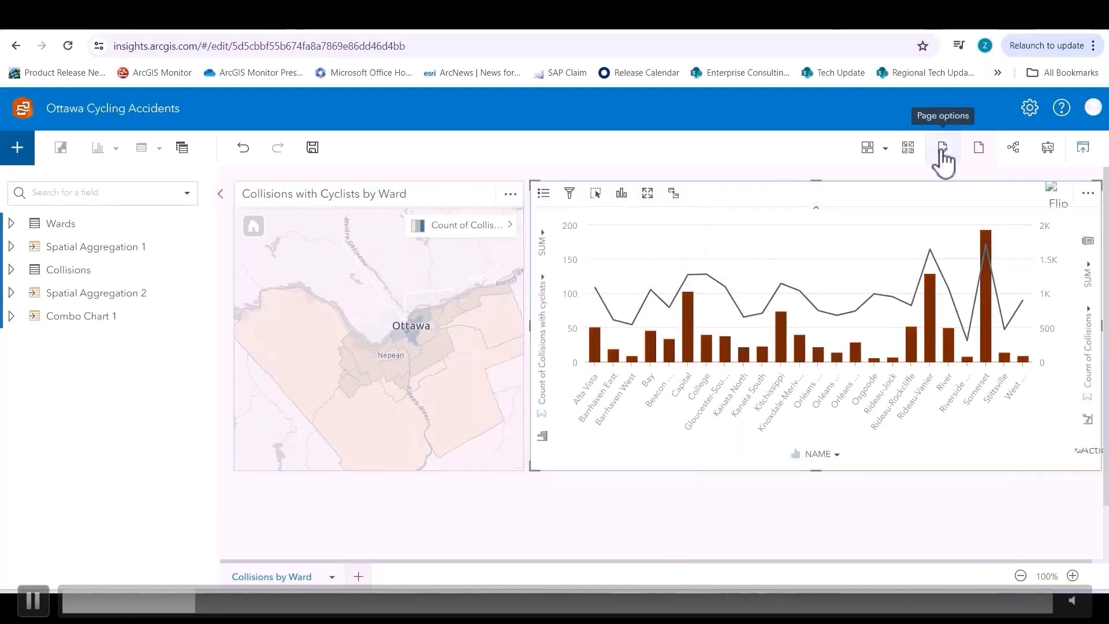
Set the page background color to #C9C1BA in the page options.
click(942, 153)
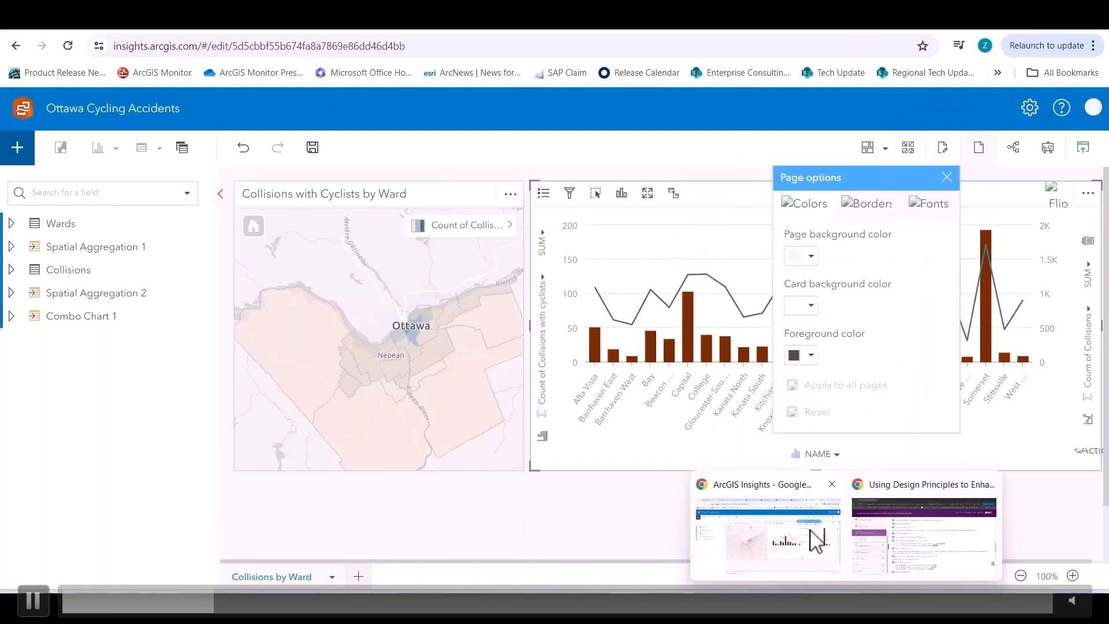
click(809, 259)
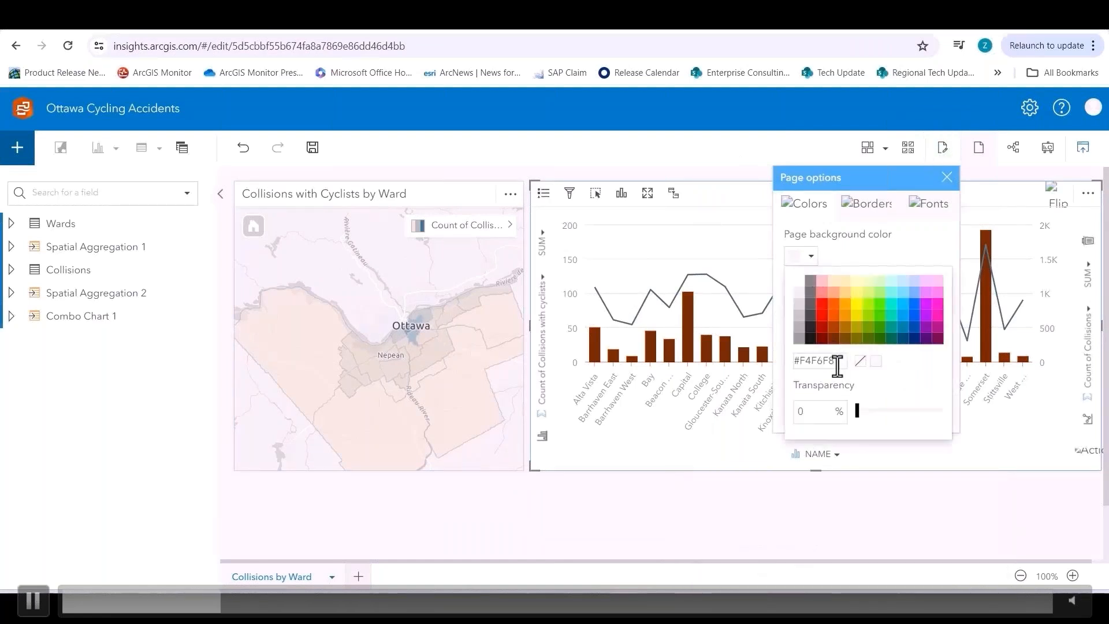
click(775, 362)
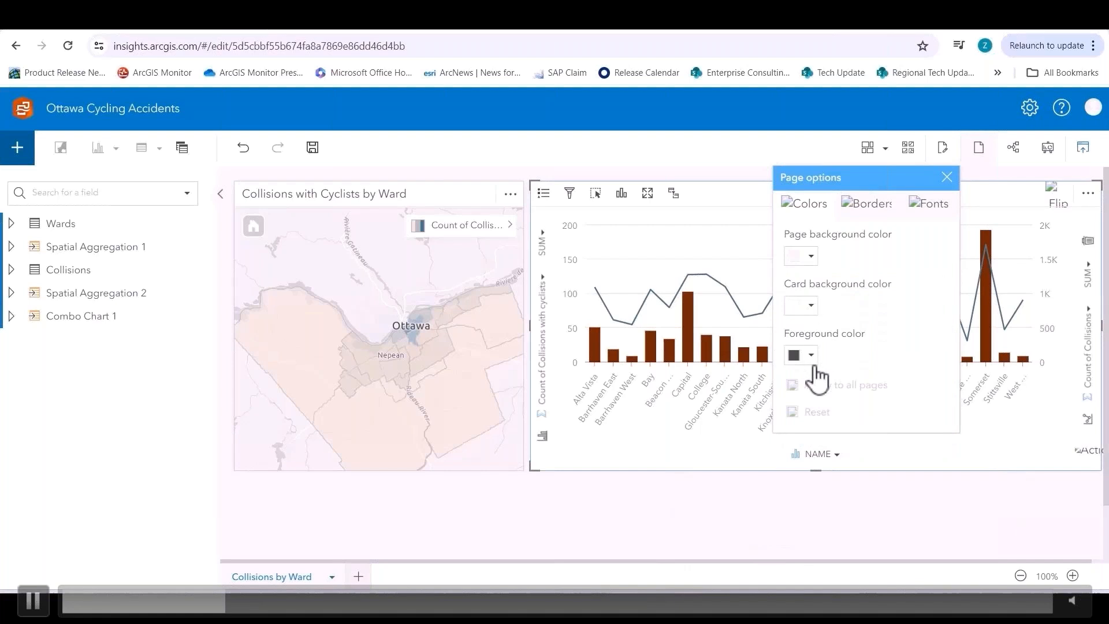
click(811, 256)
double_click(834, 362)
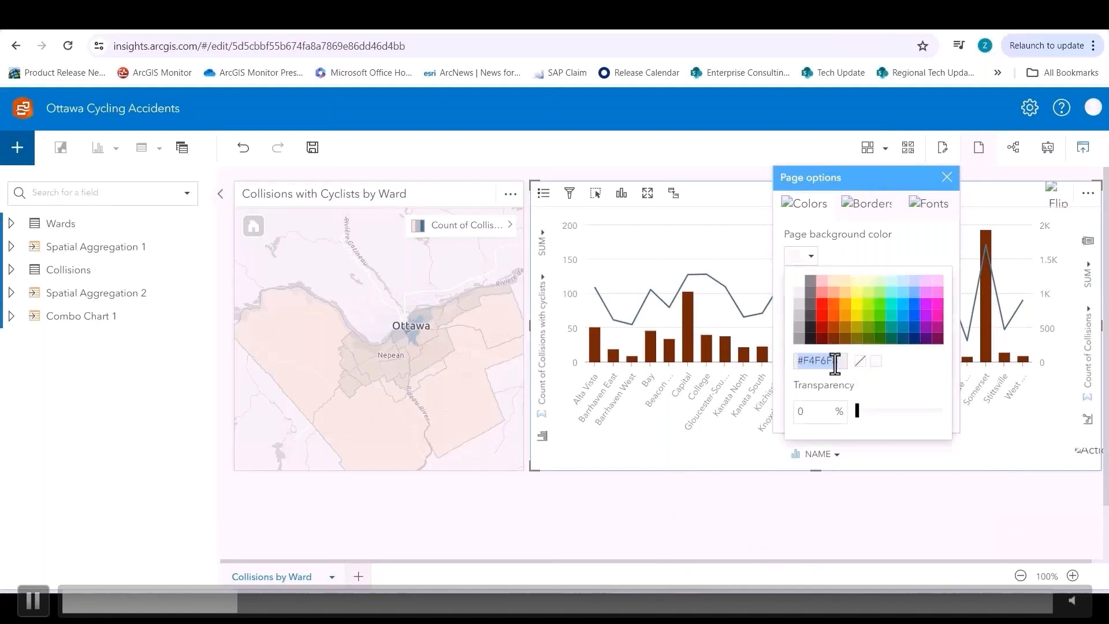
text(#C9C1EA)
key(Return)
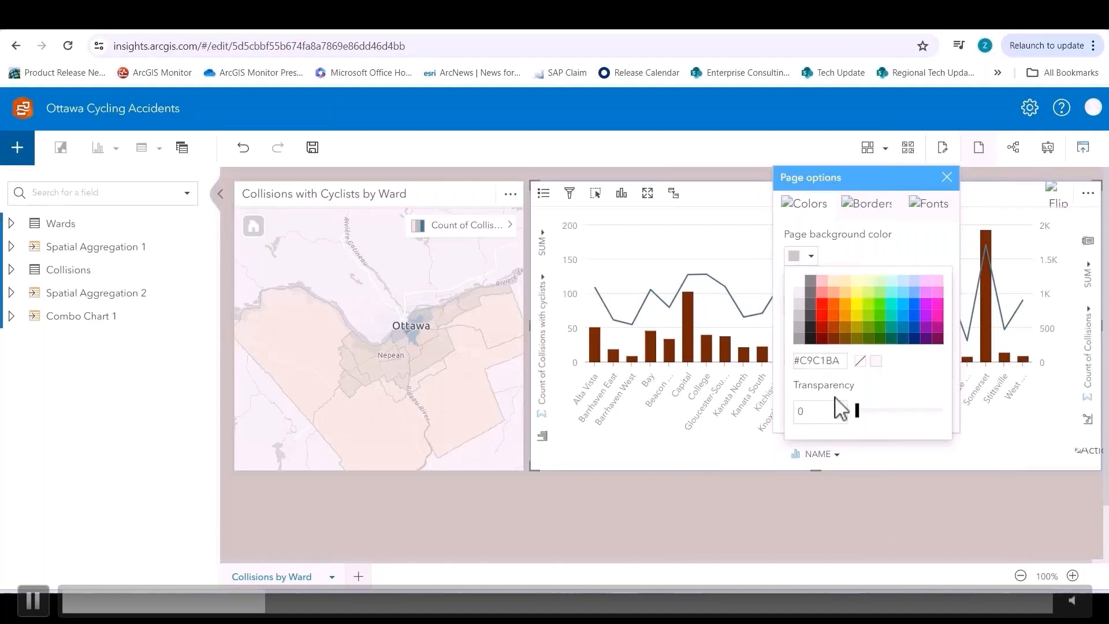
click(862, 265)
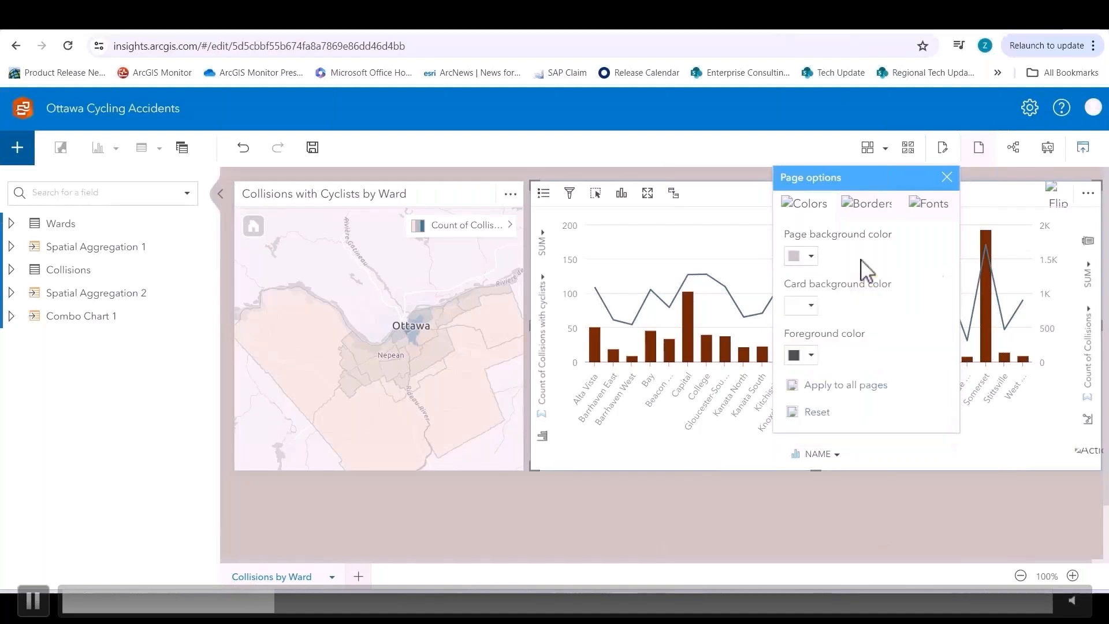
Set the card background color to #EFEFEF and close the page options.
click(816, 311)
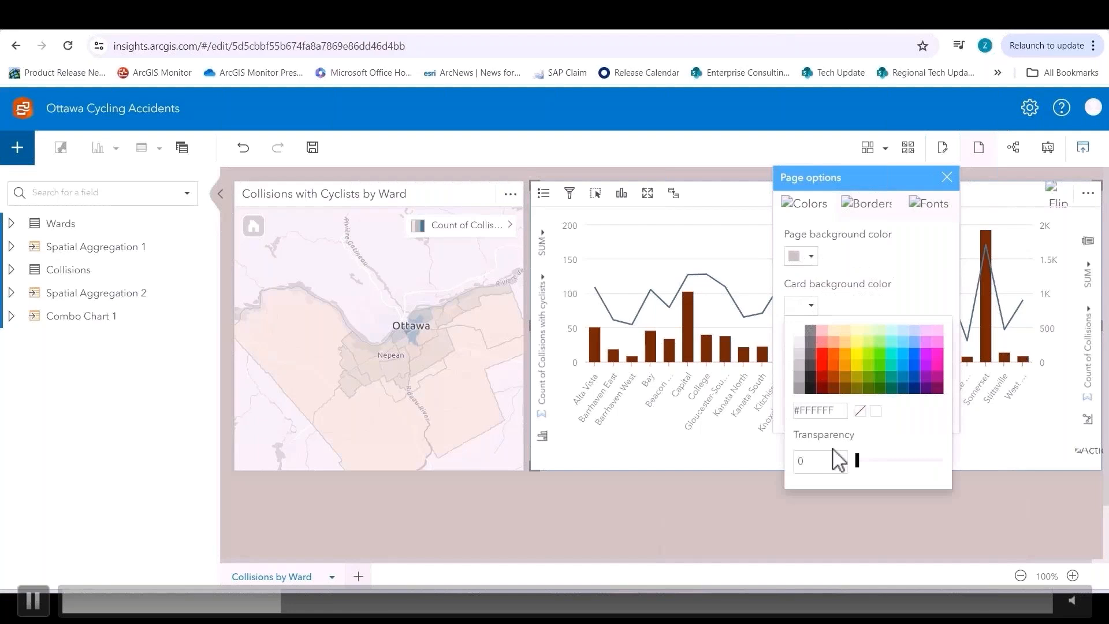
triple_click(833, 413)
text(#EFEFEF)
key(Return)
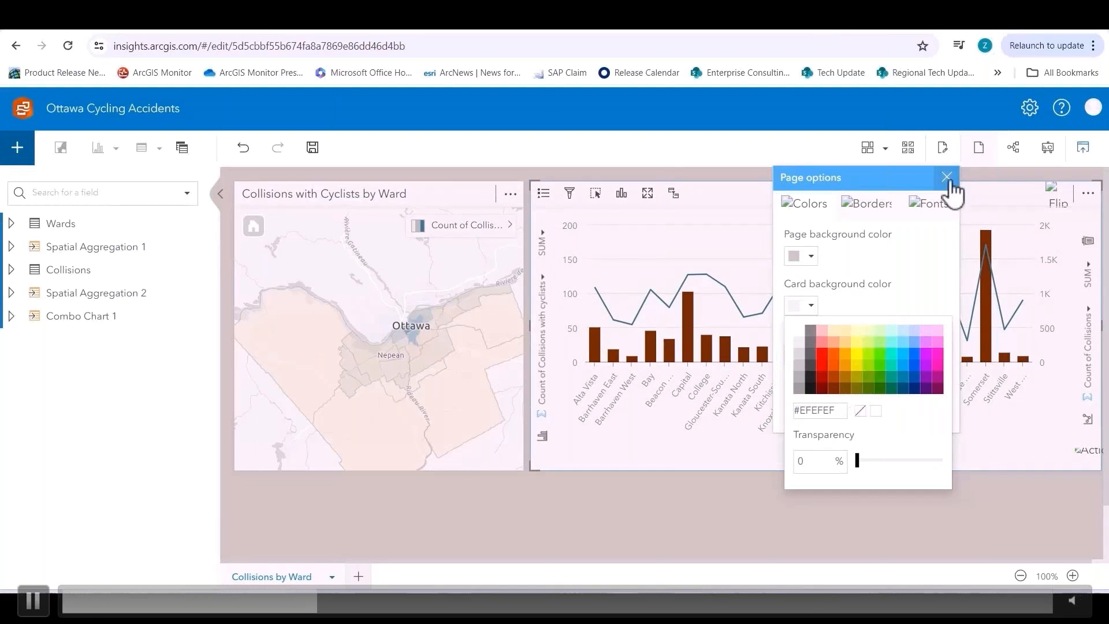
click(948, 179)
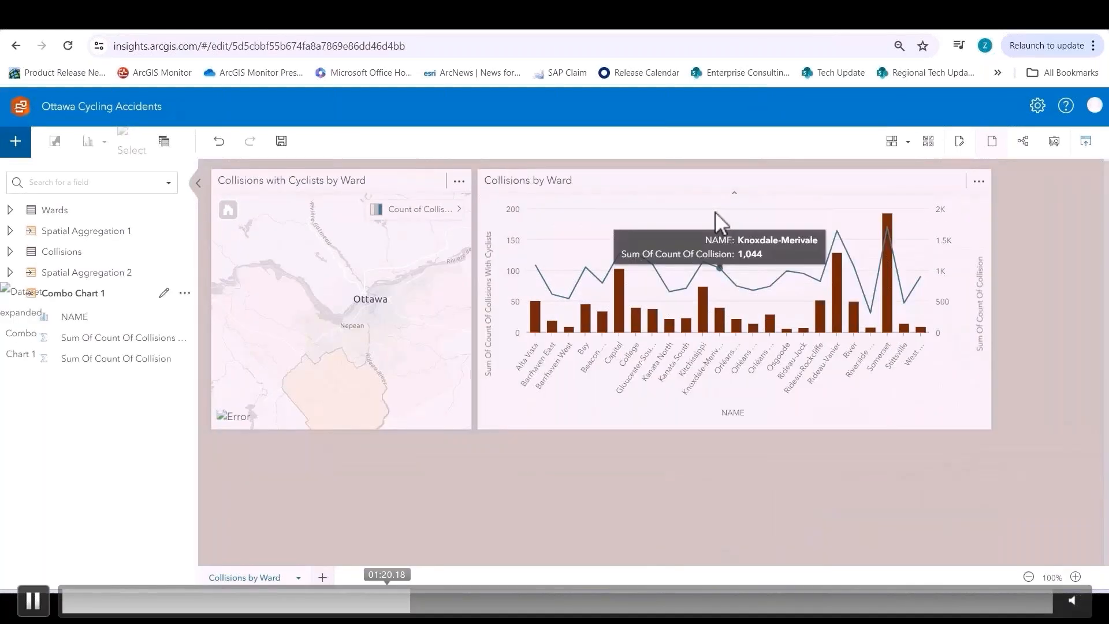
Move the Collisions by Ward chart below the cyclist collisions map and widen the map card to match the chart's width.
drag(711, 193, 445, 454)
click(536, 332)
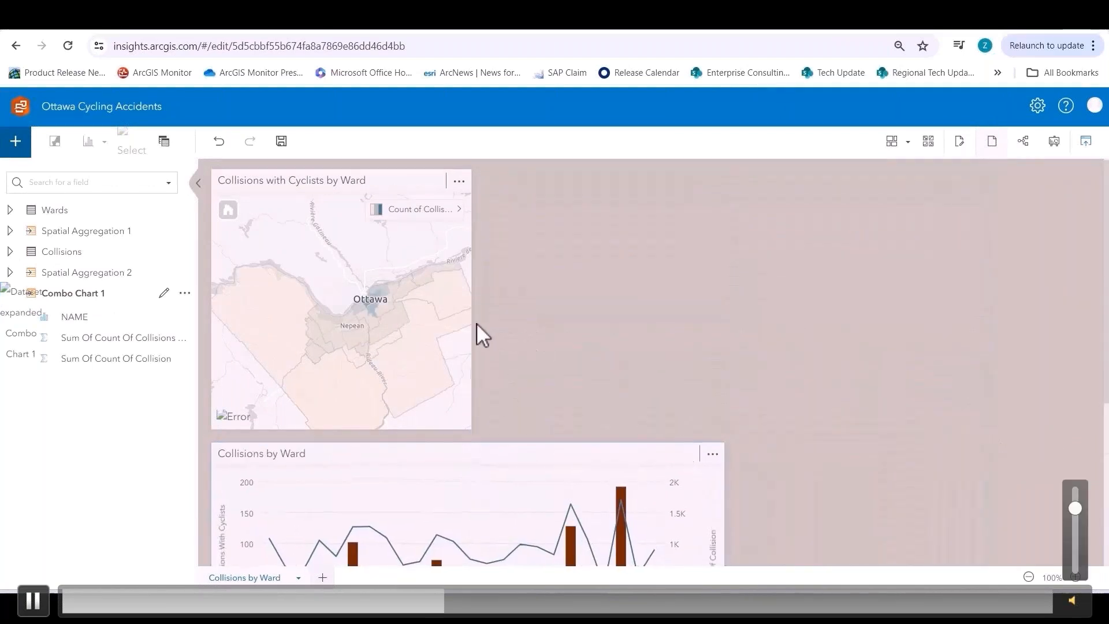
click(465, 322)
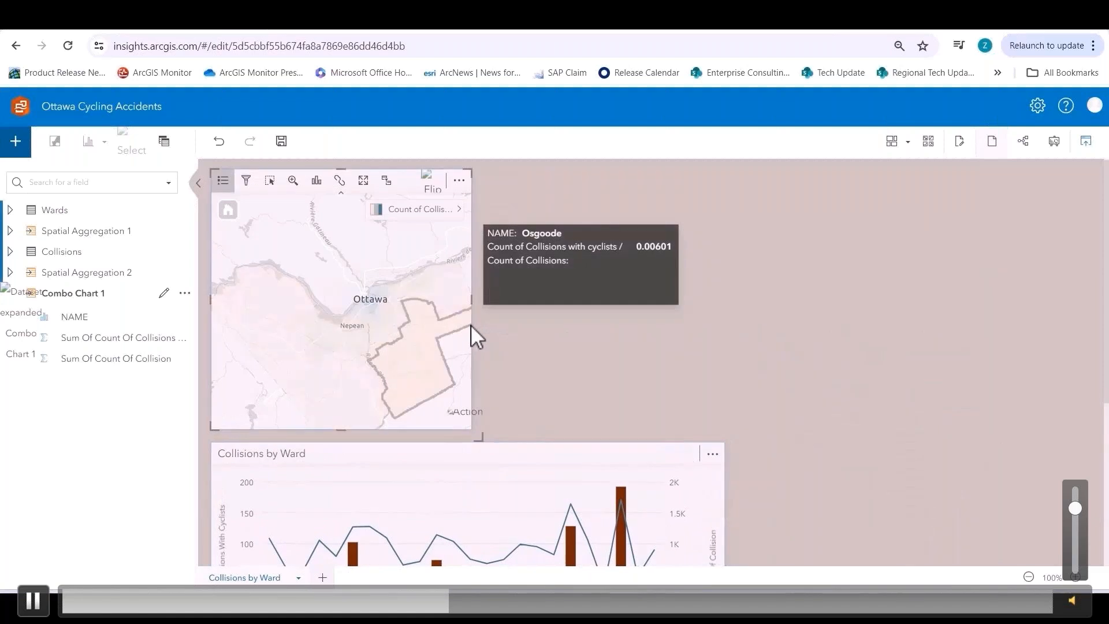
drag(470, 300, 723, 315)
click(851, 314)
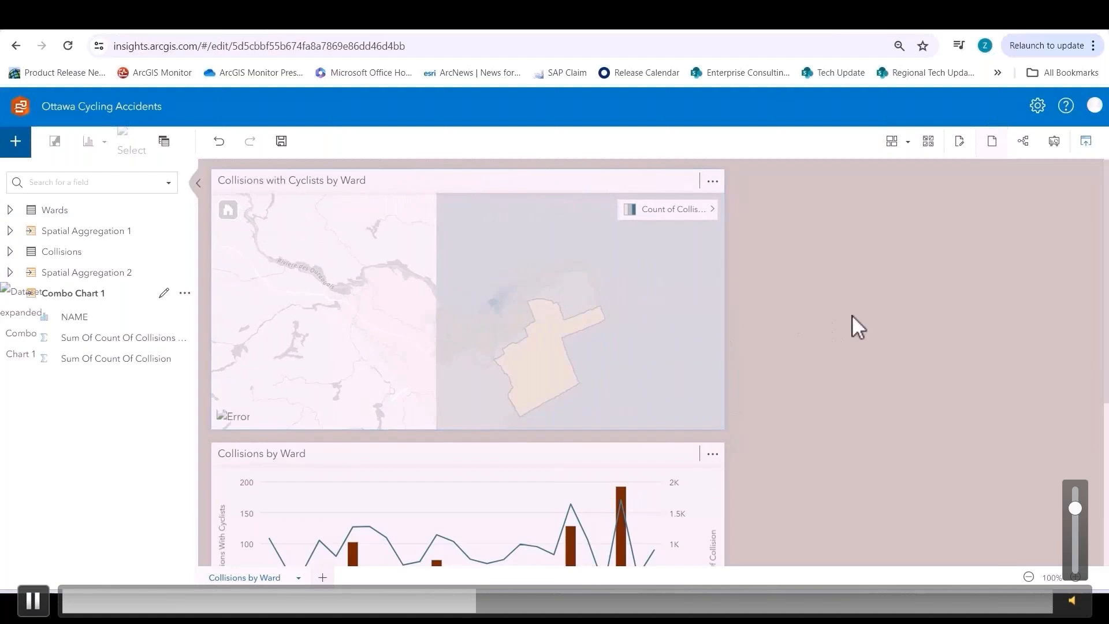
Rename the two sum fields of Combo Chart 1 as "Collisions with cyclists" and "Total collisions".
click(163, 339)
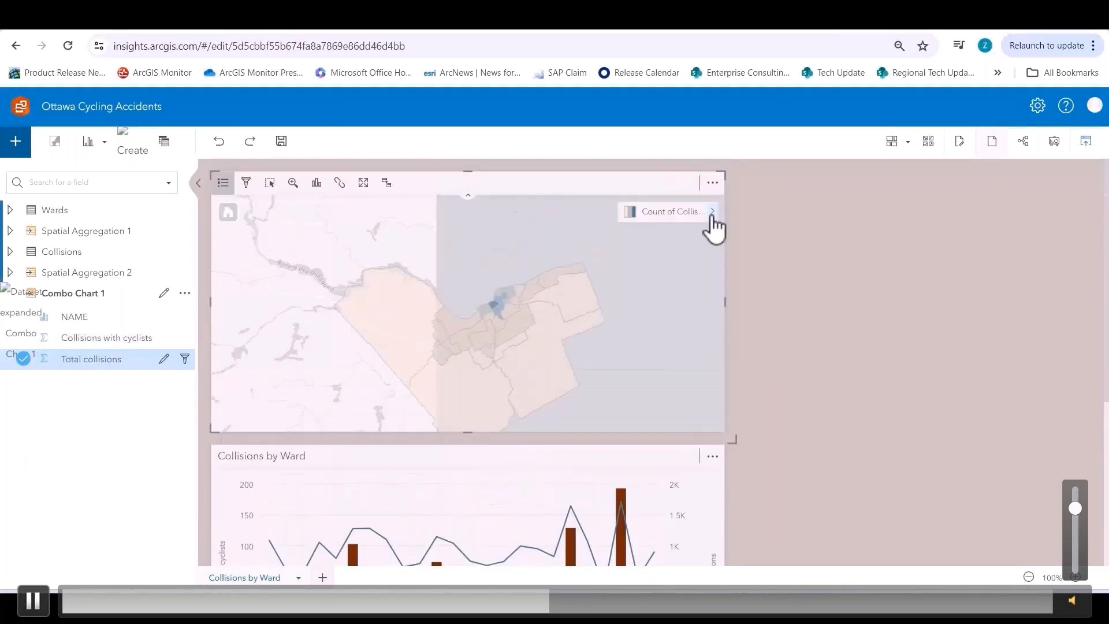
Pop out the ward layer's legend as its own card and move it off the map into the empty area beside it.
click(712, 213)
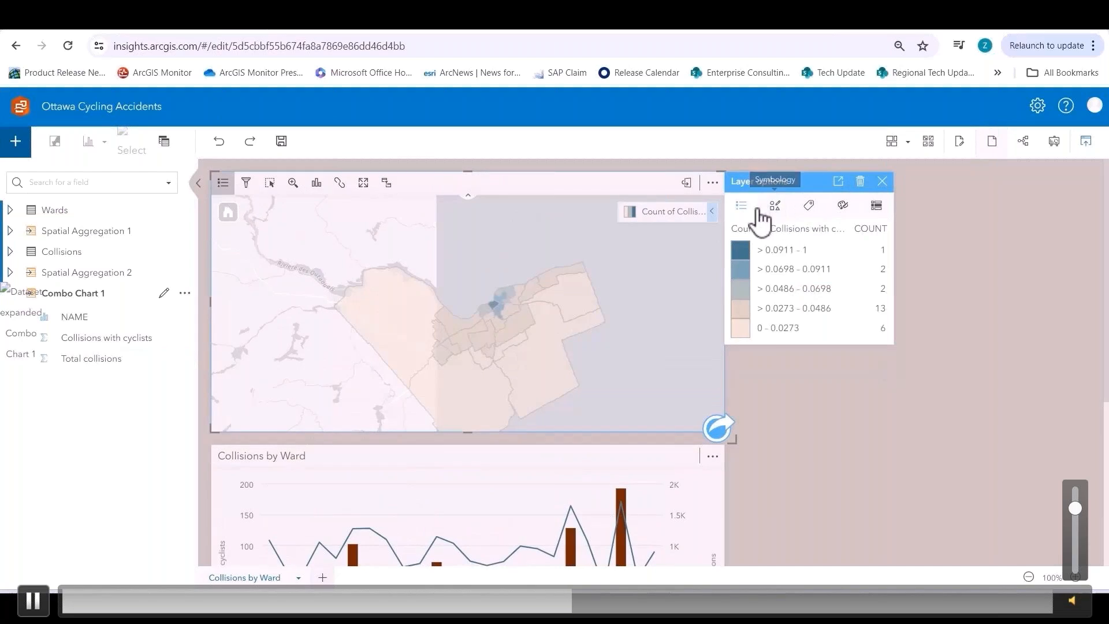
click(838, 183)
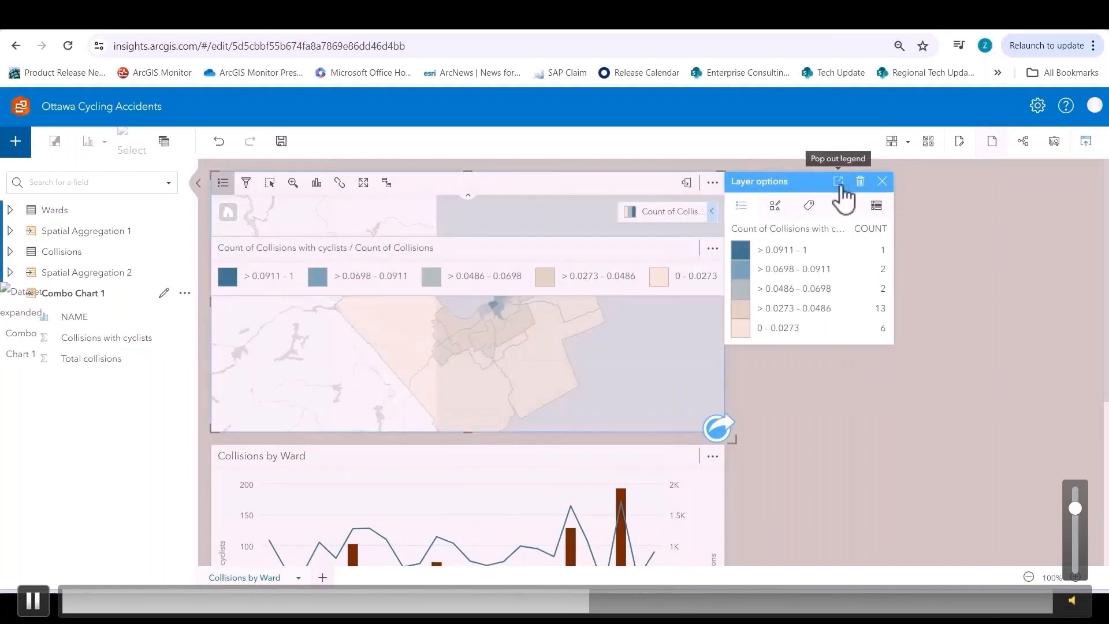
click(470, 248)
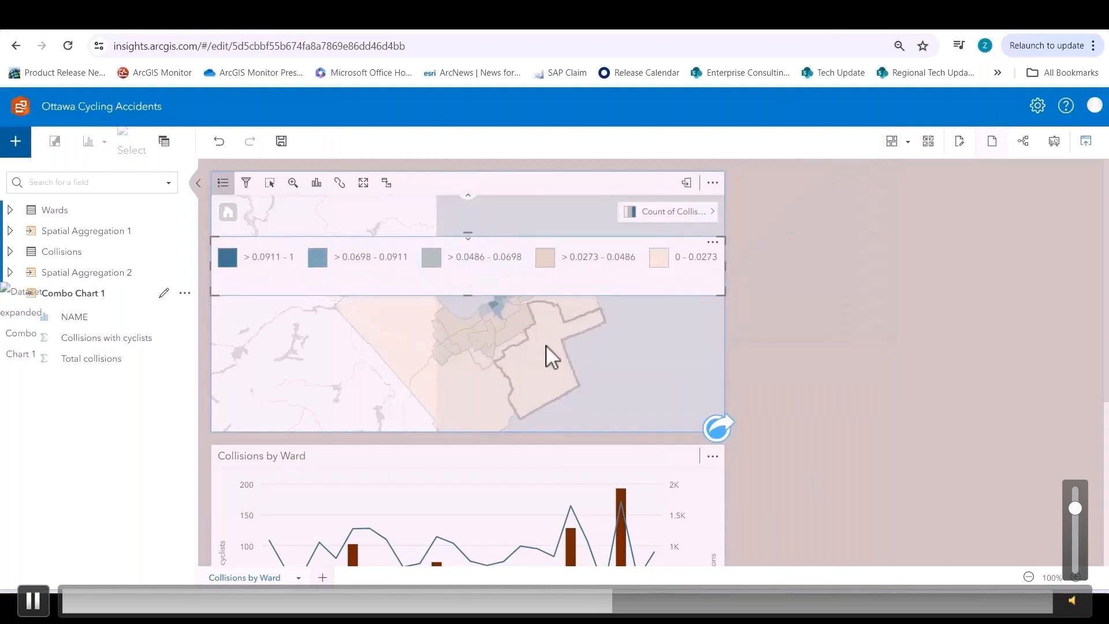
drag(506, 242, 1015, 352)
Resize the legend card into a narrow column that fits all five classes and align it with the map's upper edge.
click(920, 563)
drag(949, 562, 1102, 540)
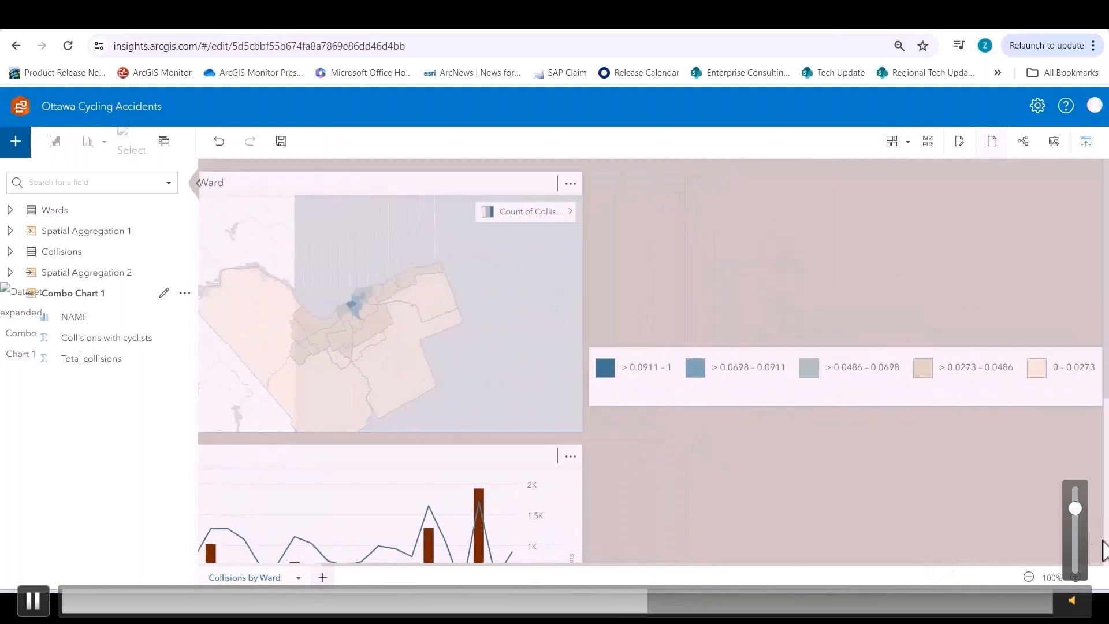
click(1059, 397)
drag(1095, 376, 745, 389)
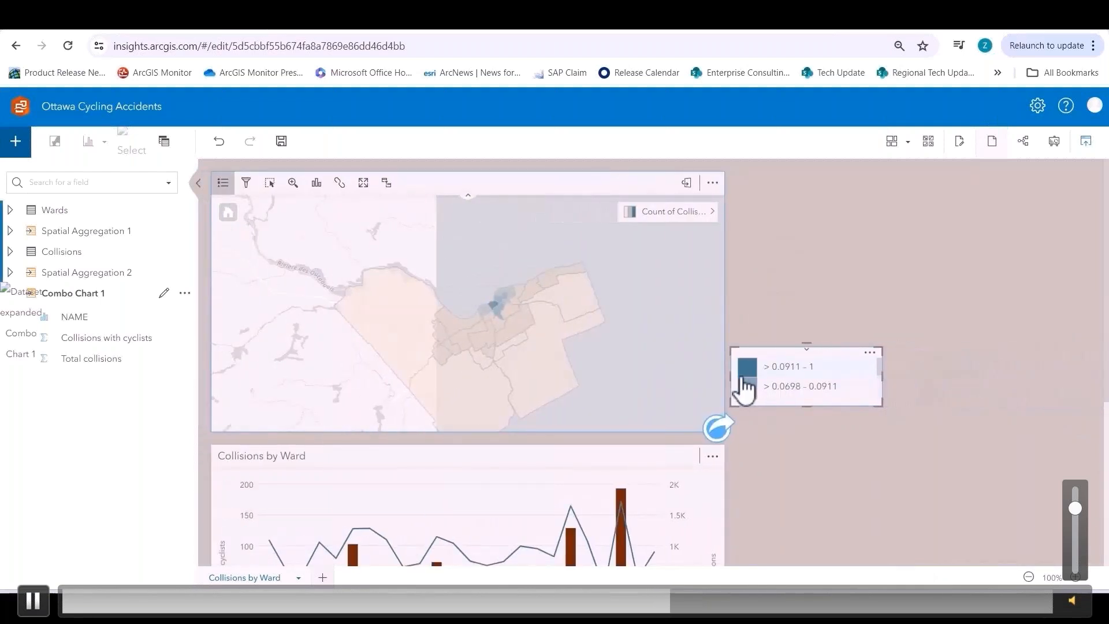
drag(804, 345, 794, 279)
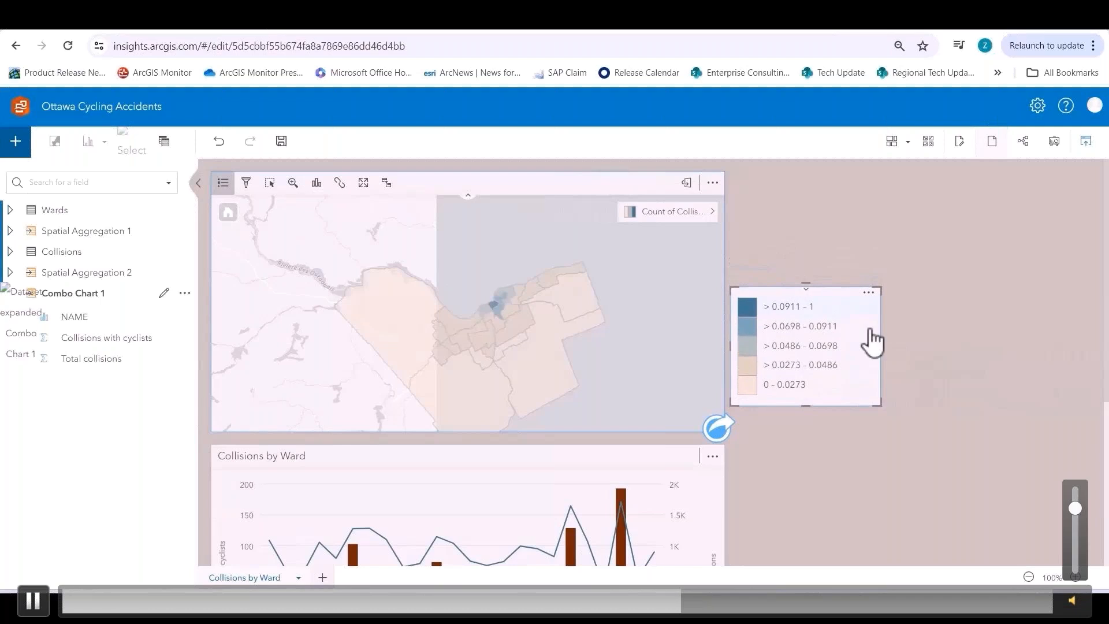
drag(825, 352, 787, 223)
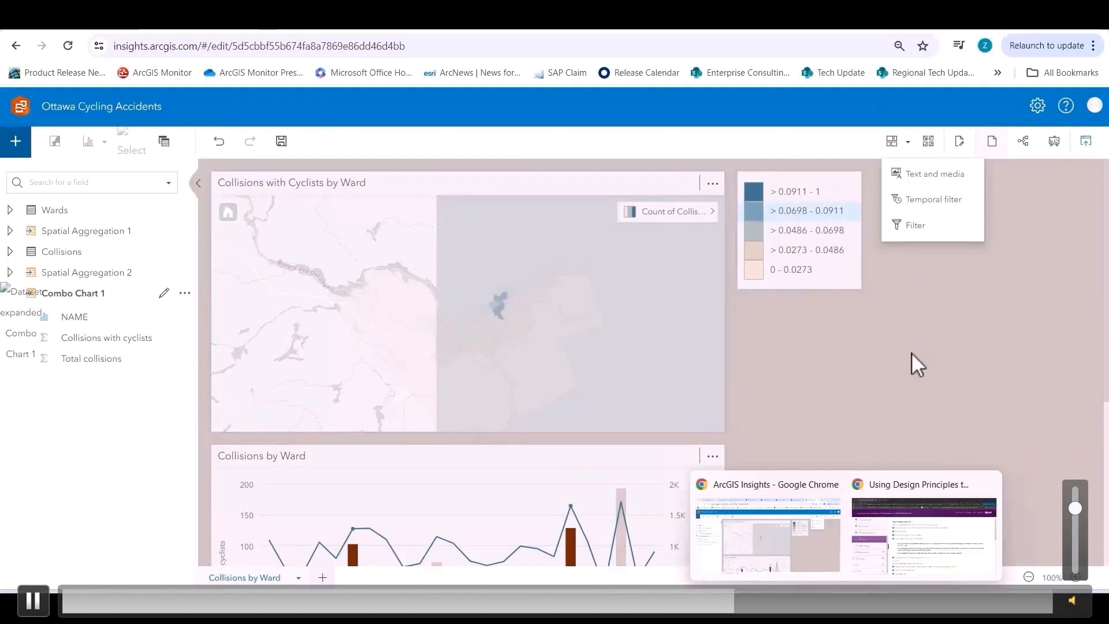
Add a text card below the legend and paste in the description of the map and chart, separating its paragraphs with blank lines.
click(927, 180)
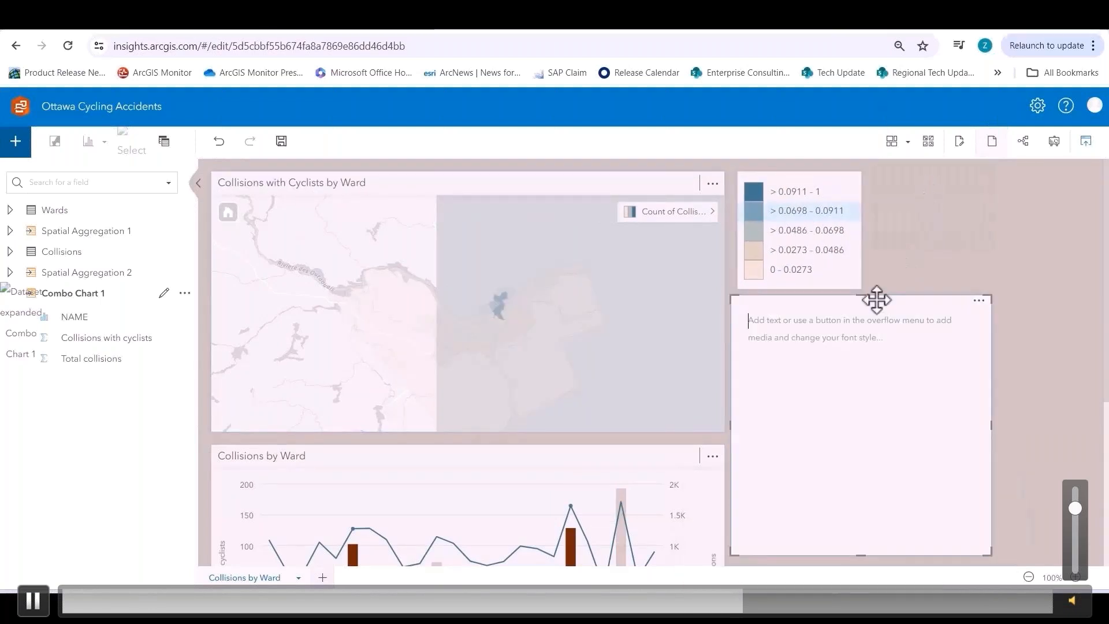
drag(874, 304, 880, 306)
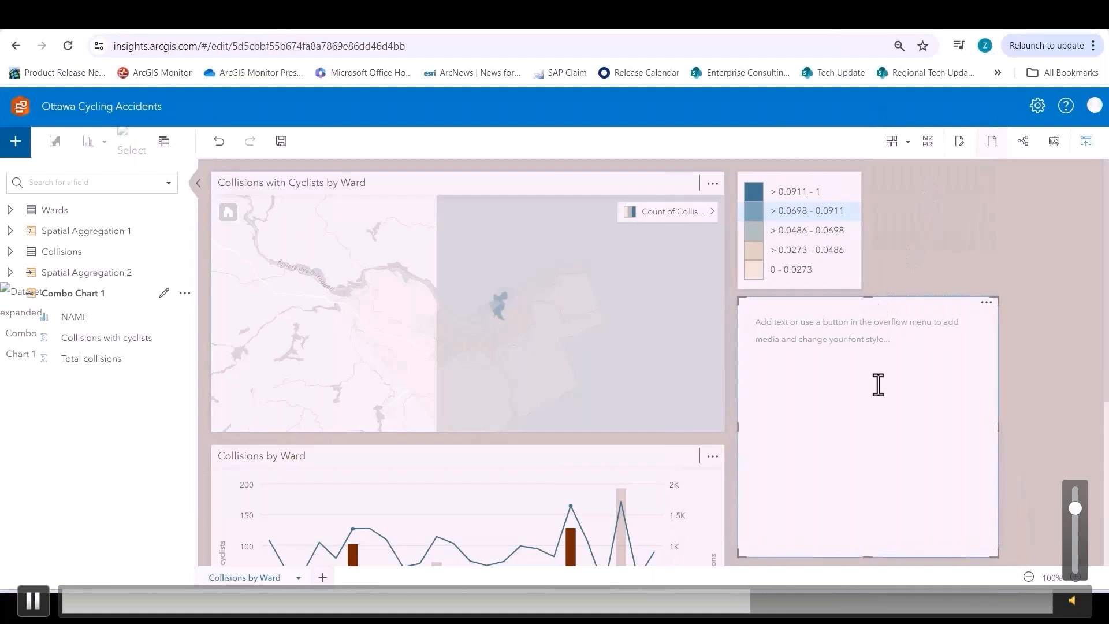
right_click(767, 317)
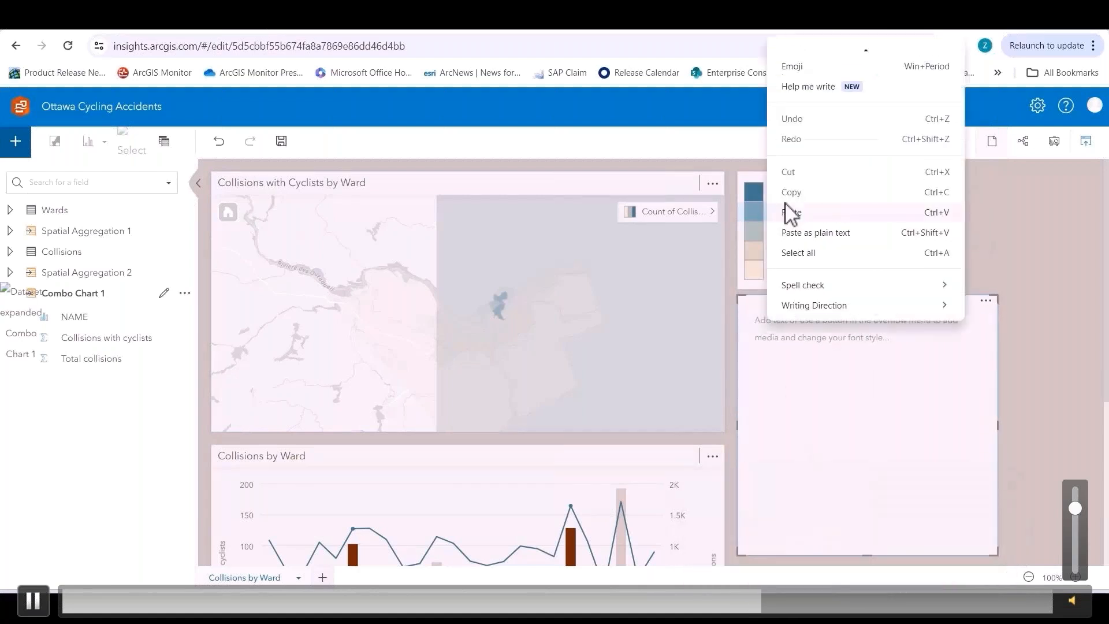
click(792, 212)
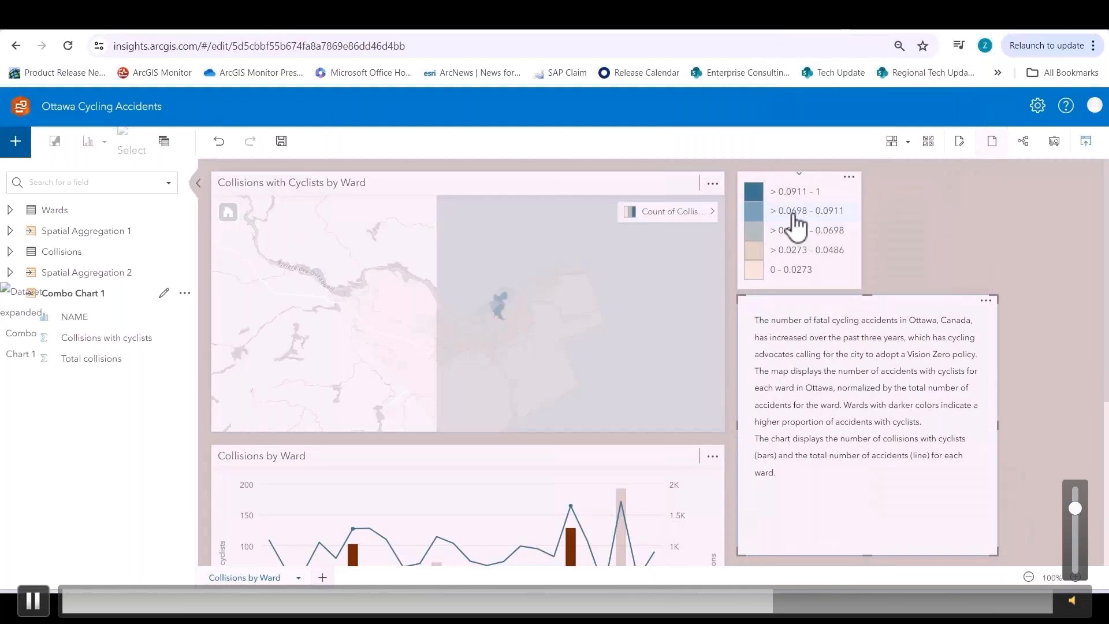
click(815, 561)
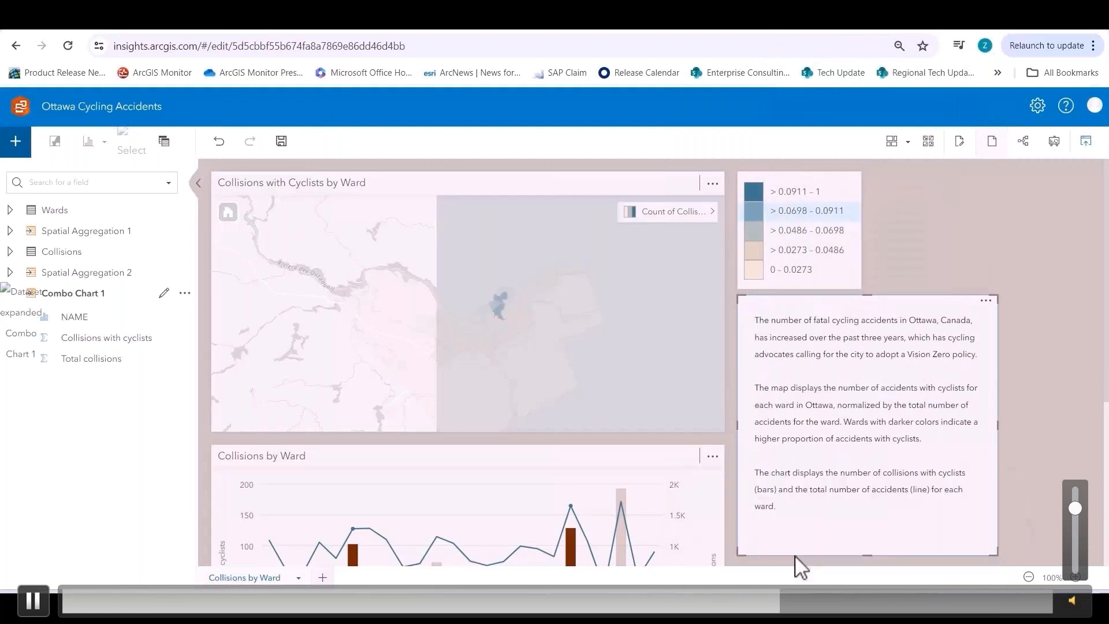
click(986, 302)
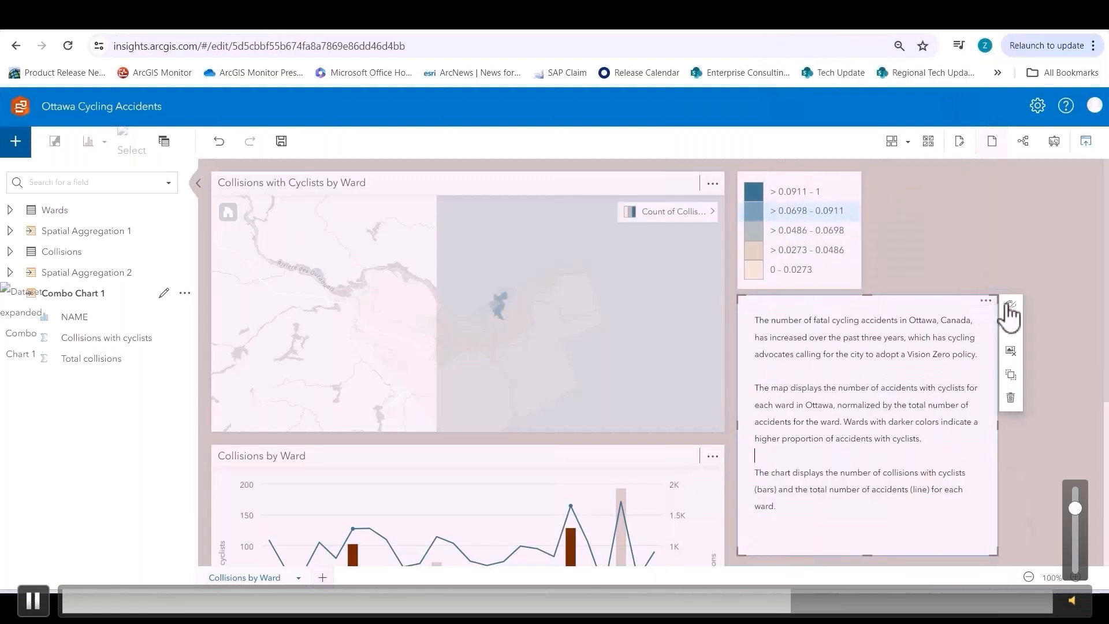
click(1010, 305)
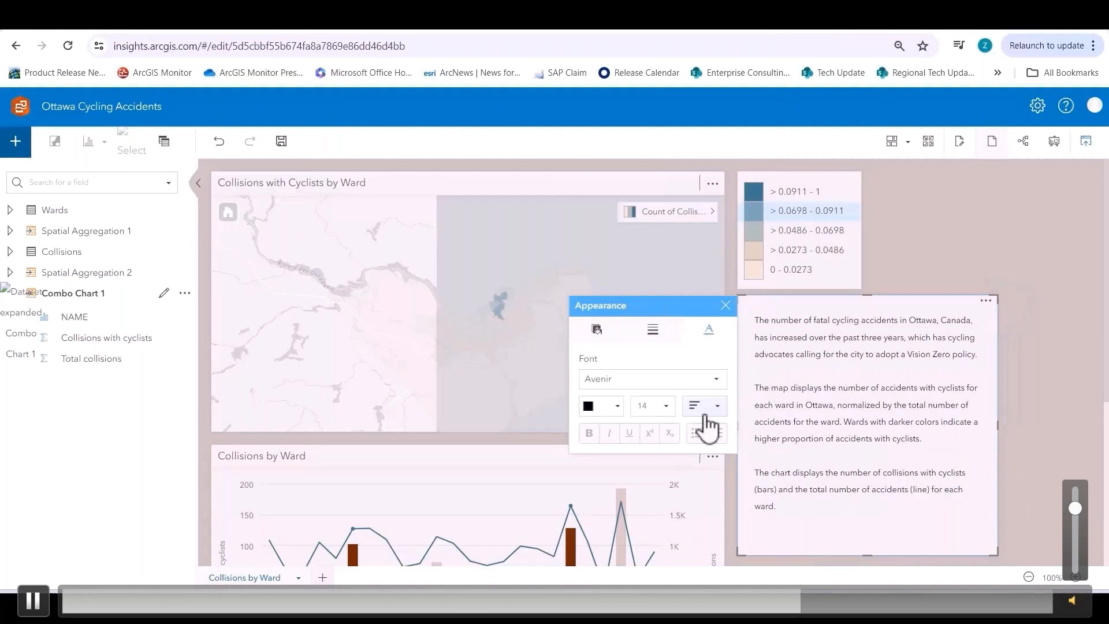
click(668, 409)
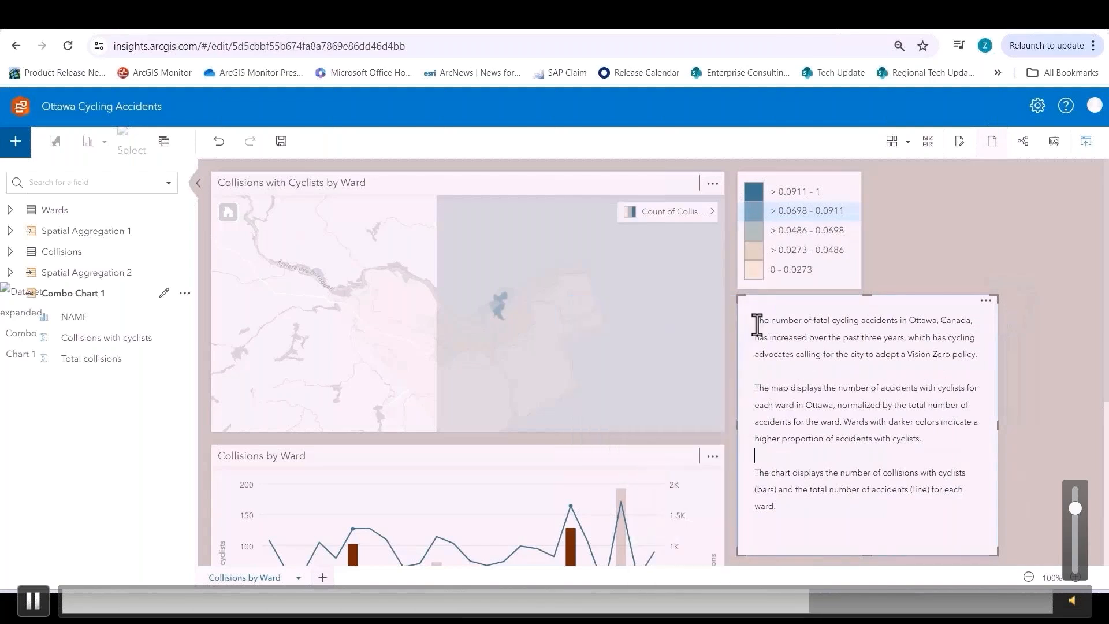
Select all the description text in the text card and set its font size to 16.
drag(757, 323, 776, 508)
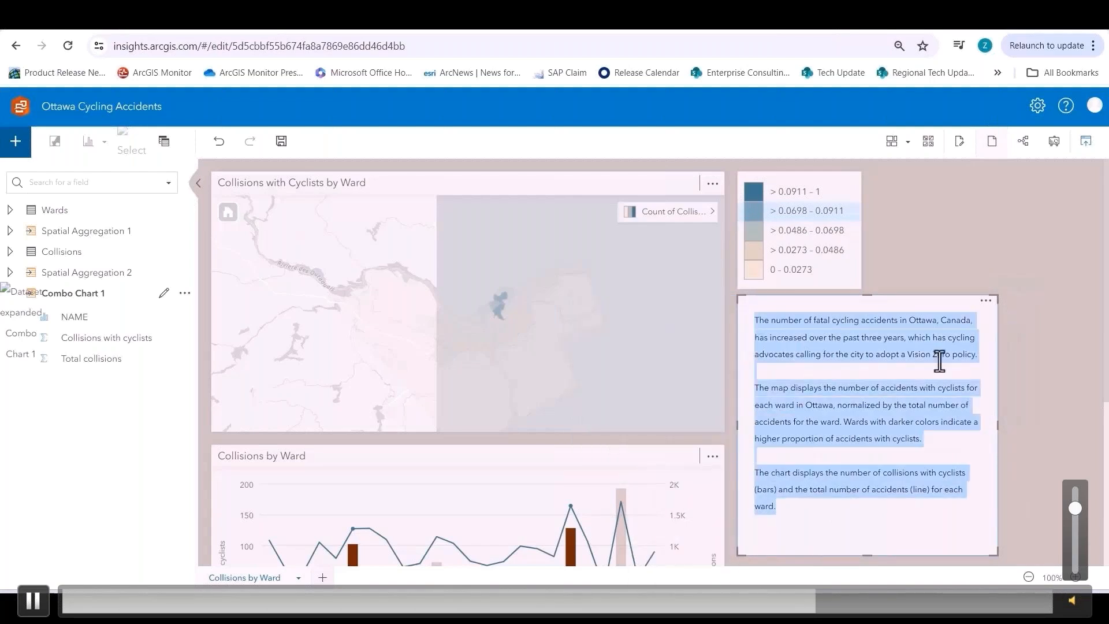
click(1010, 306)
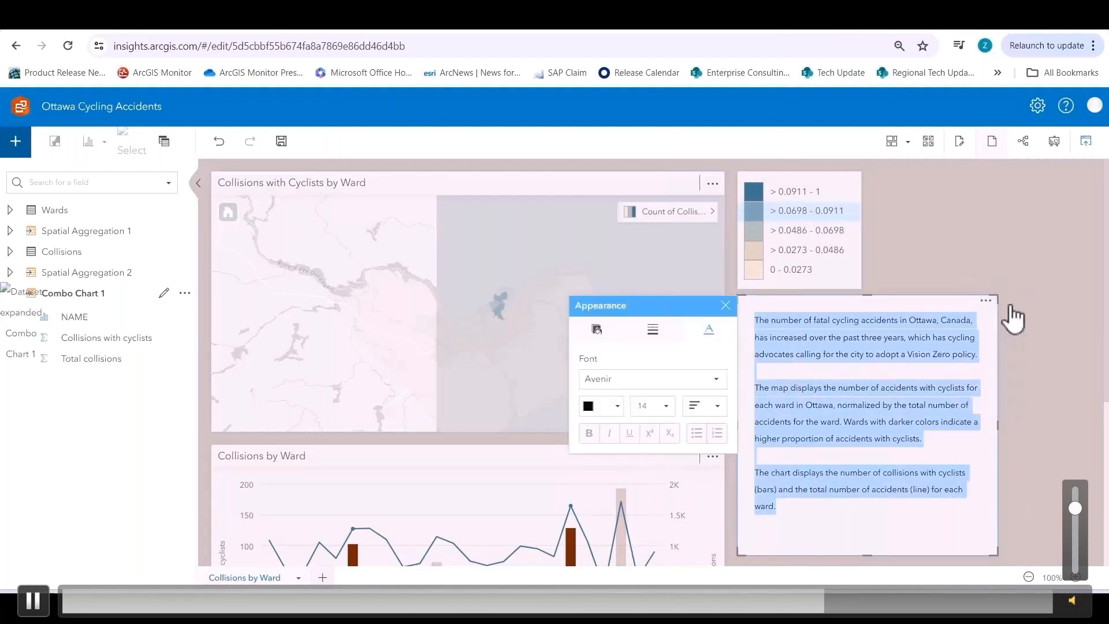
click(665, 406)
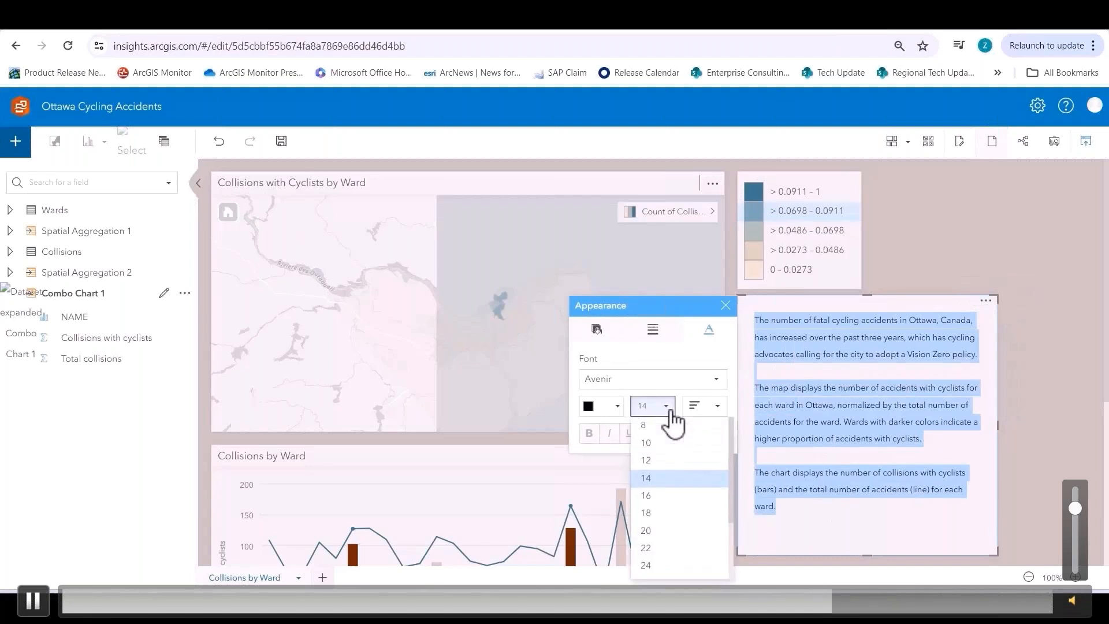
click(659, 496)
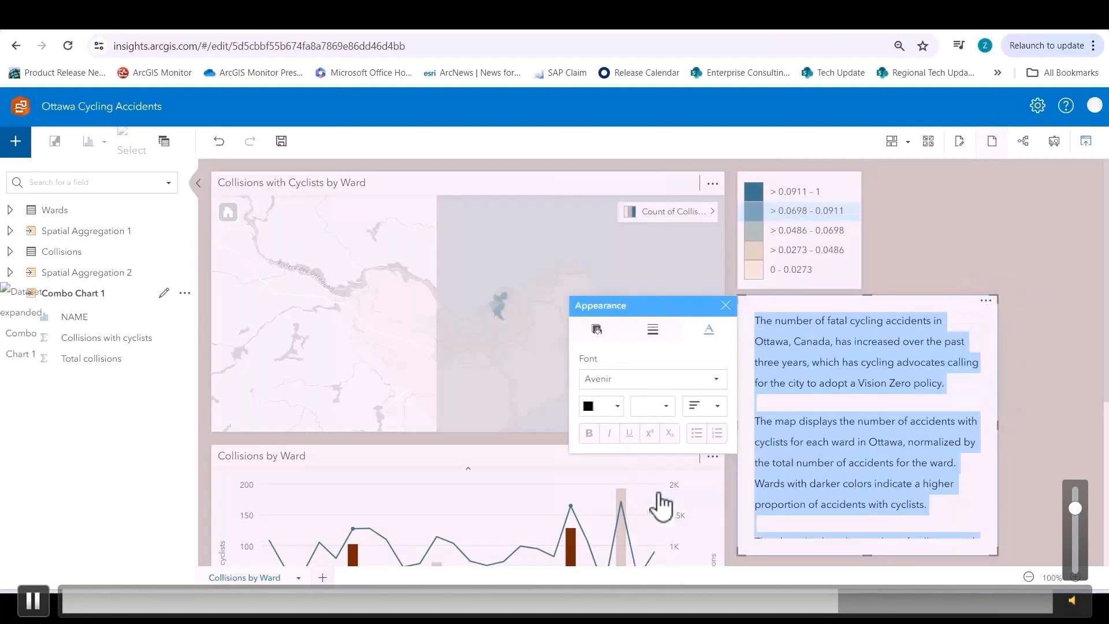
scroll(866, 564, down, 1)
click(1031, 452)
scroll(1032, 451, down, 2)
scroll(1031, 442, up, 2)
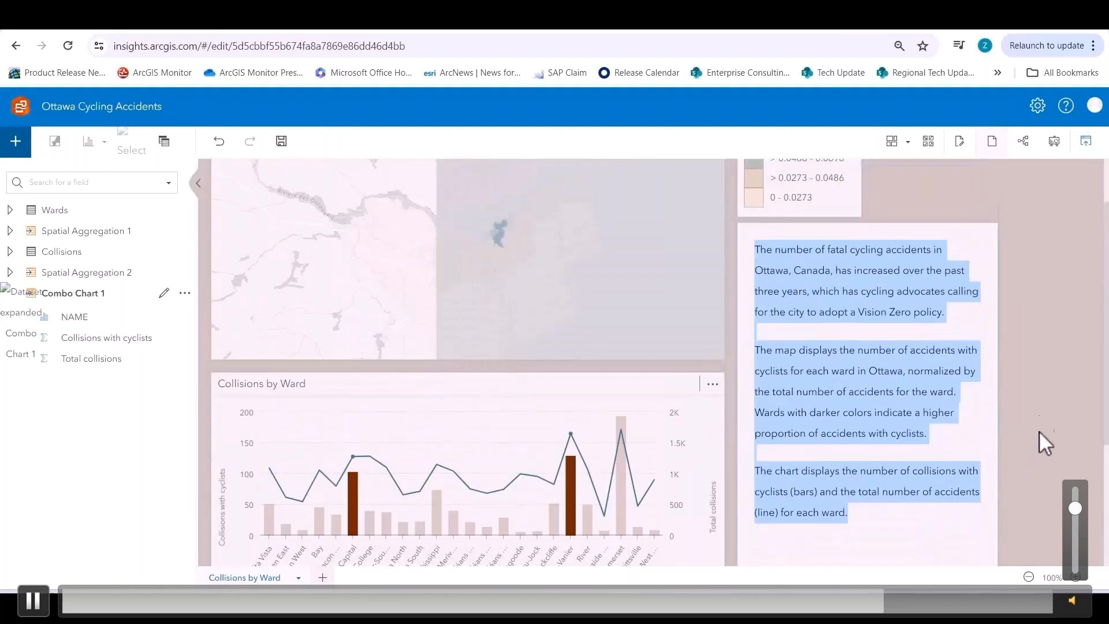
Set the font color of the word "line" in the text card's chart description to #3B758C.
click(897, 449)
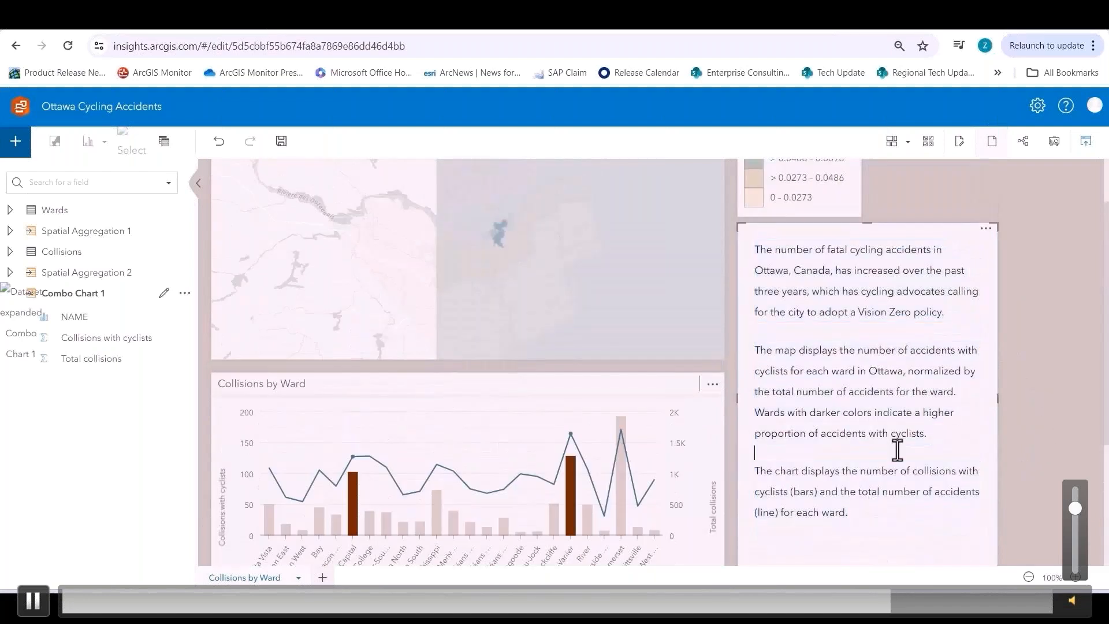
click(985, 229)
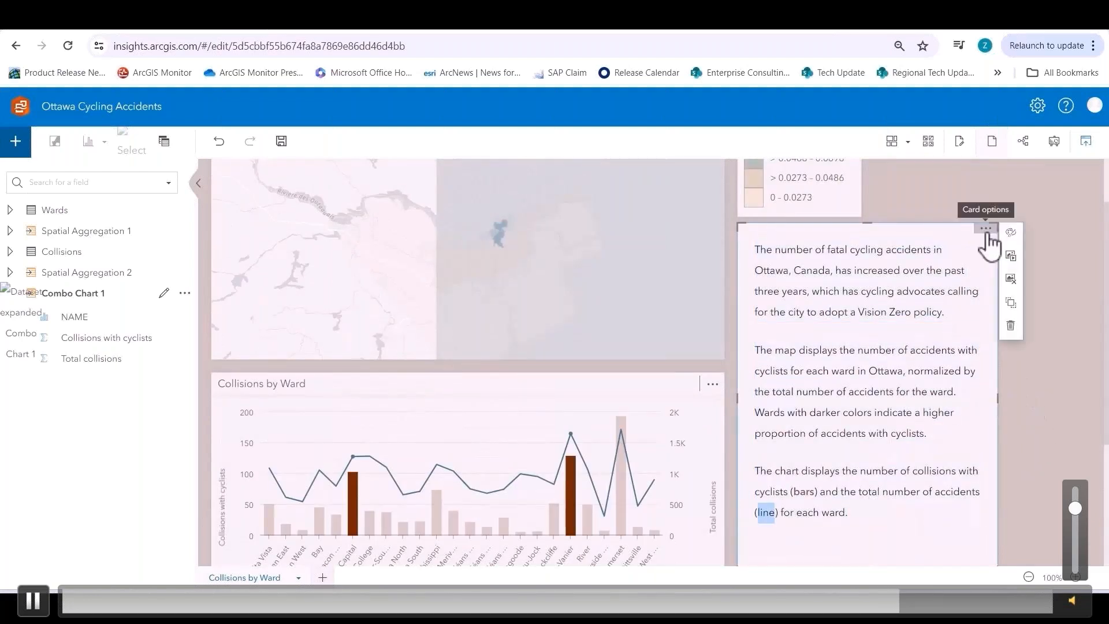
click(1011, 232)
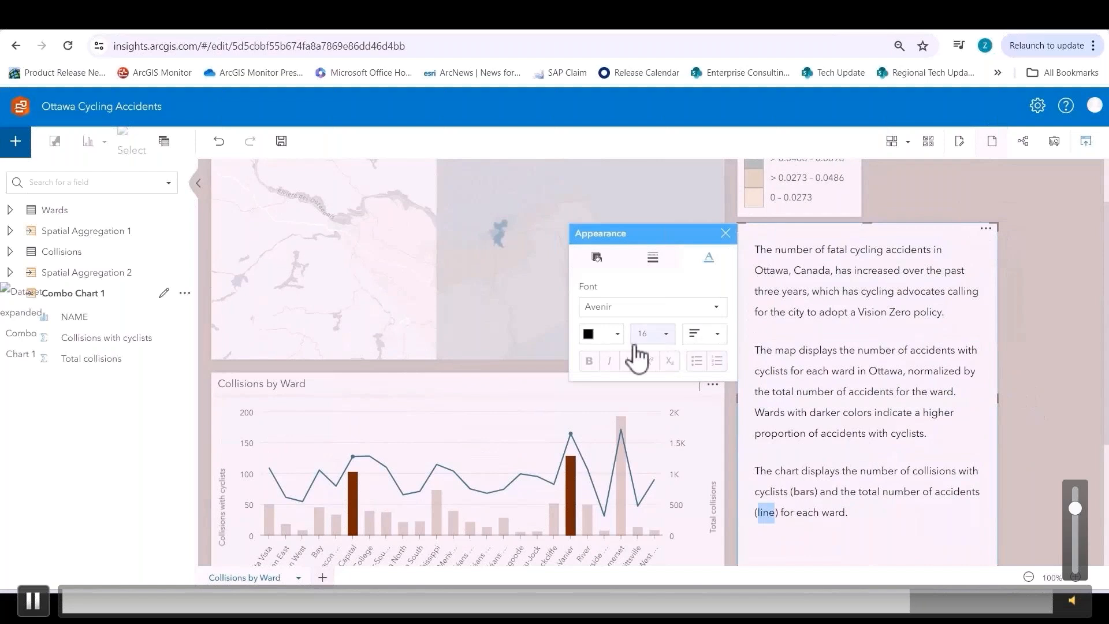
click(617, 337)
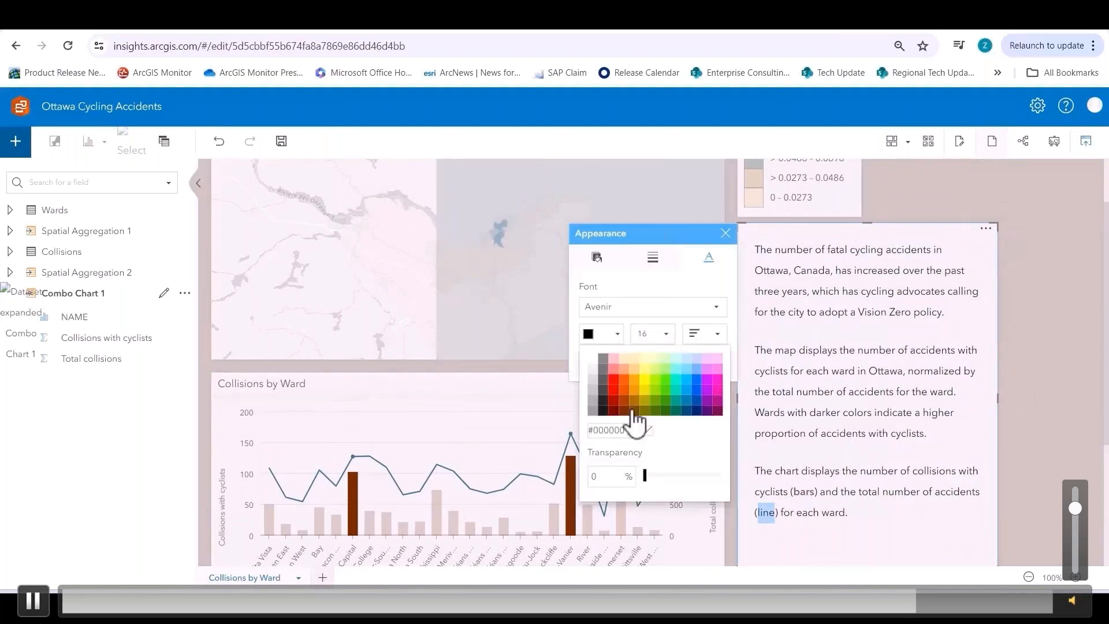
click(604, 431)
text(#3B758C)
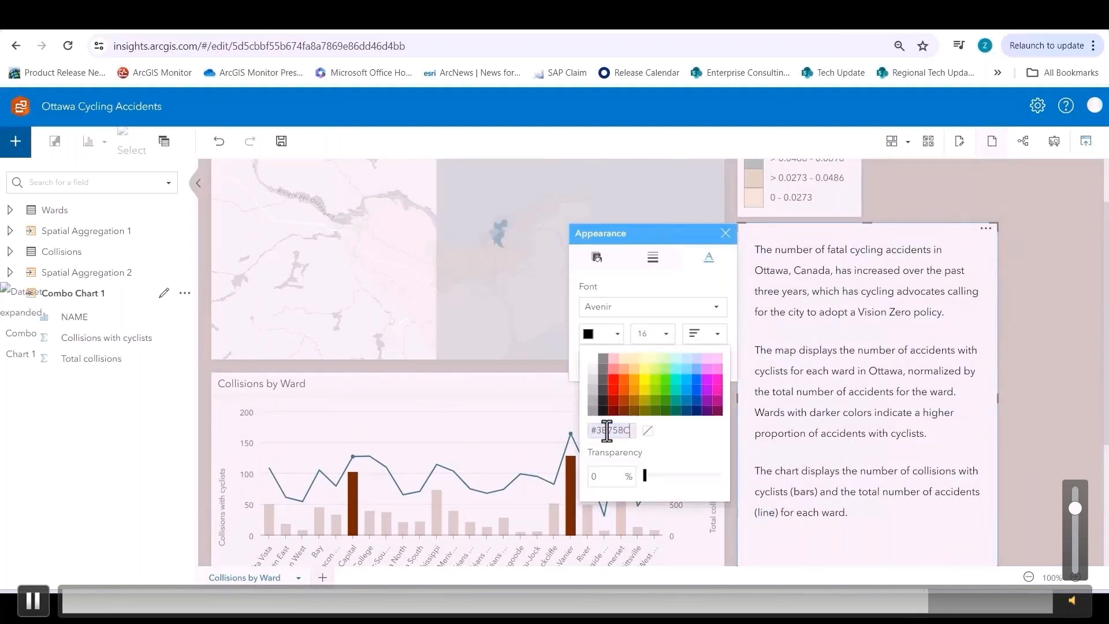
click(651, 430)
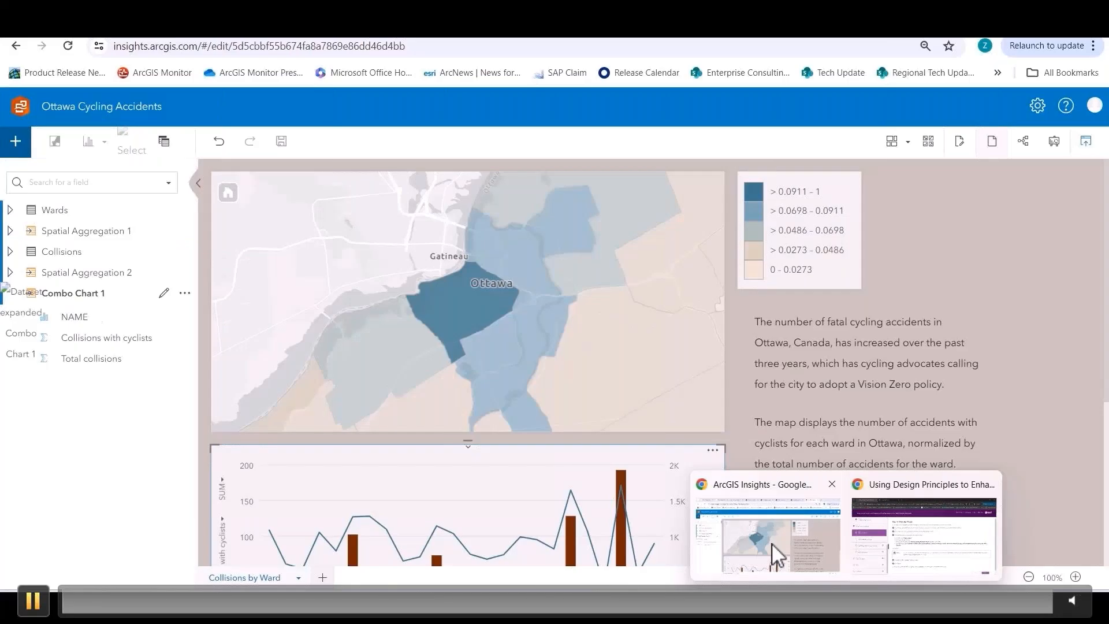
Switch back to ArcGIS Insights and share the Cycling collisions in Ottawa workbook with Everyone (public).
click(772, 544)
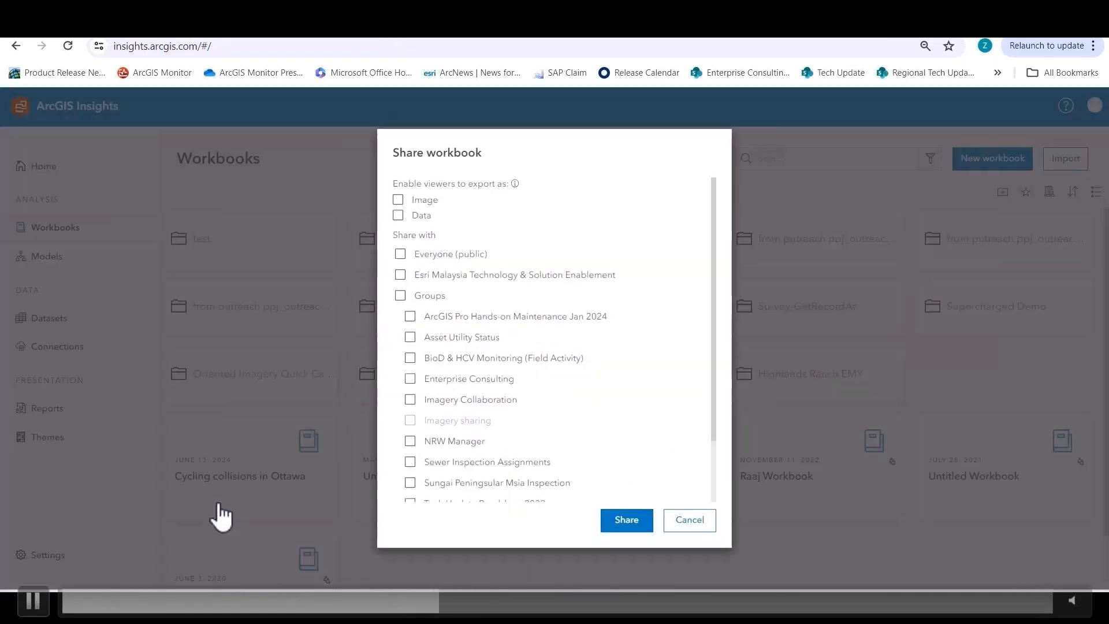
click(449, 259)
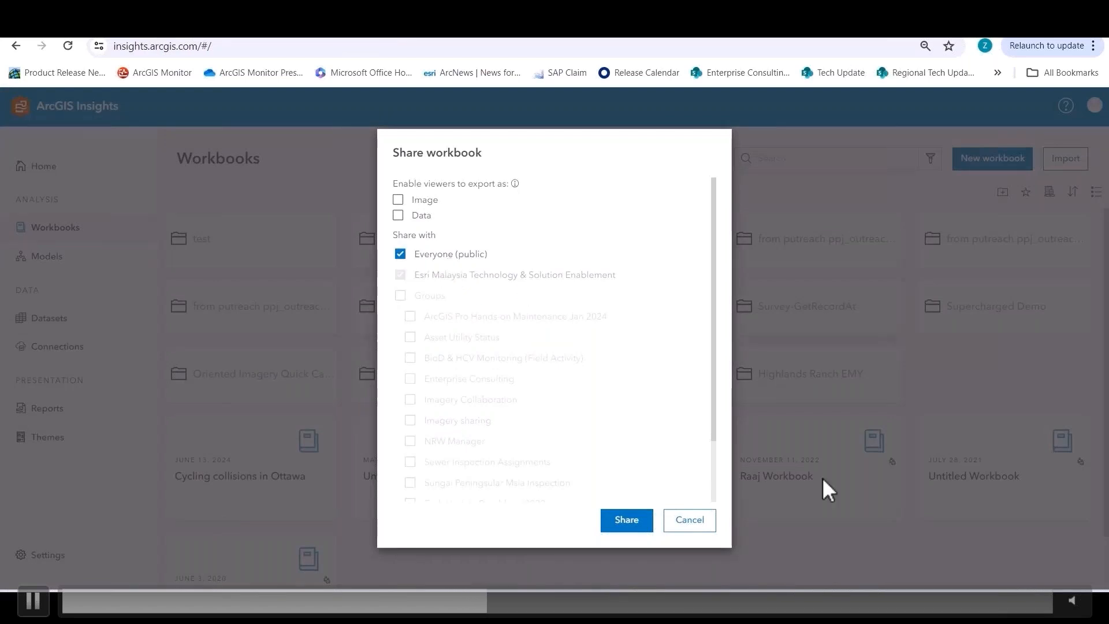
click(623, 523)
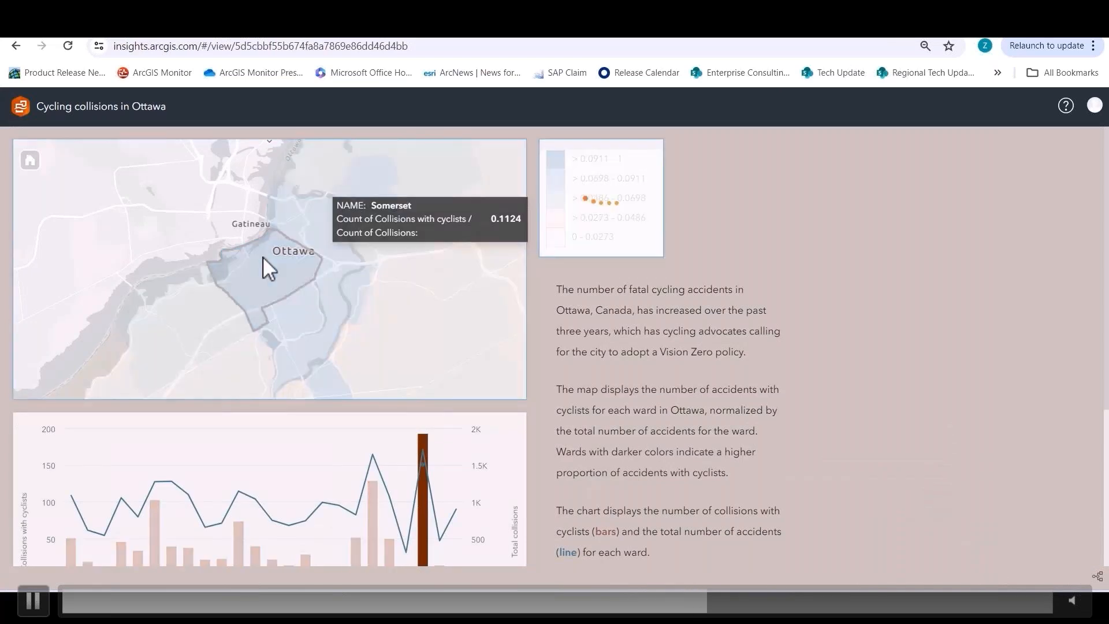
Select the Somerset, Capital and Kitchissippi wards one after another on the shared page's map and examine their bars in the chart.
click(262, 259)
click(290, 315)
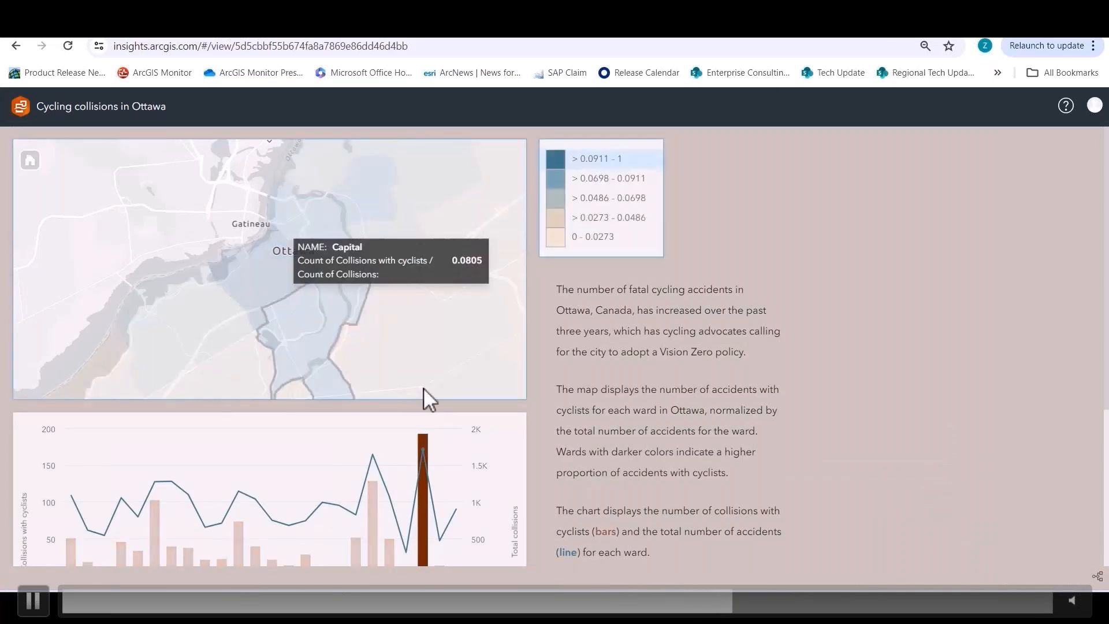
scroll(599, 423, down, 1)
scroll(599, 423, down, 1)
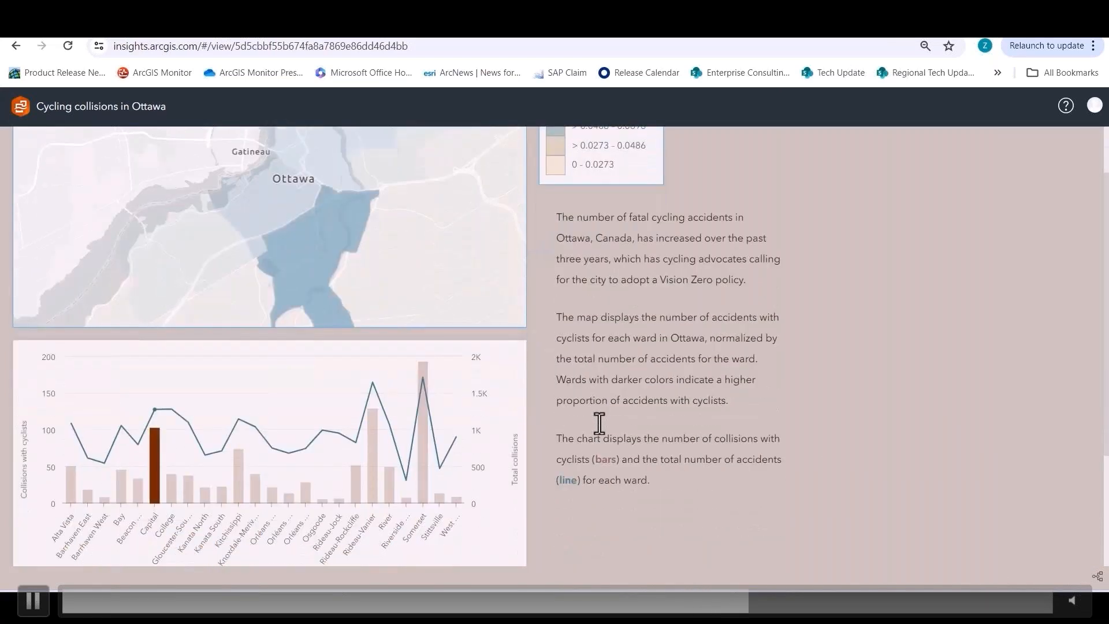
scroll(599, 421, up, 1)
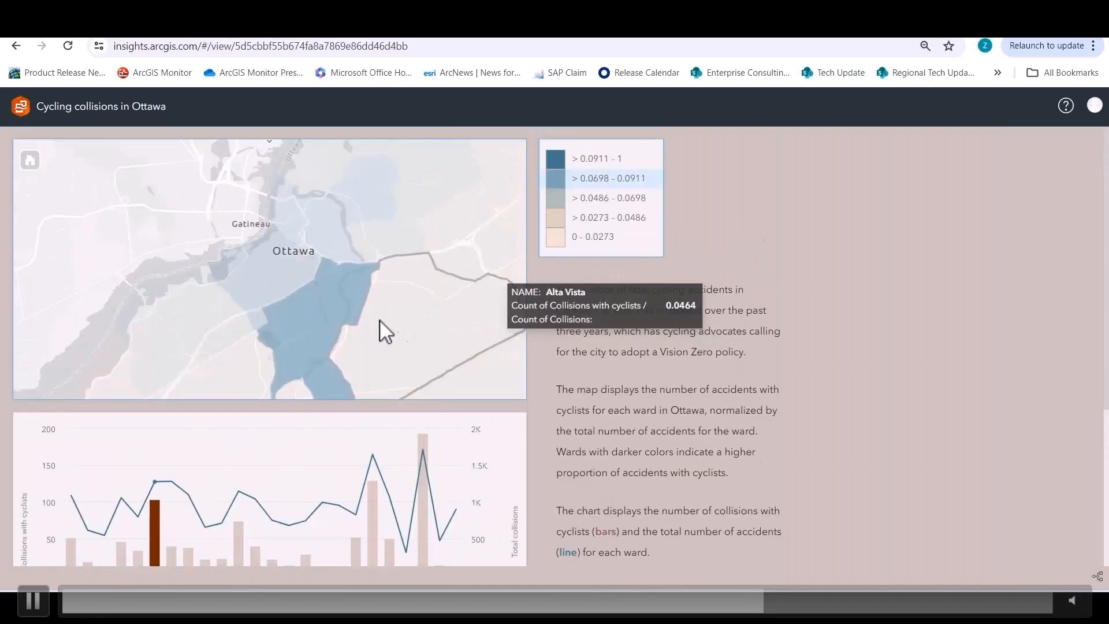
click(196, 296)
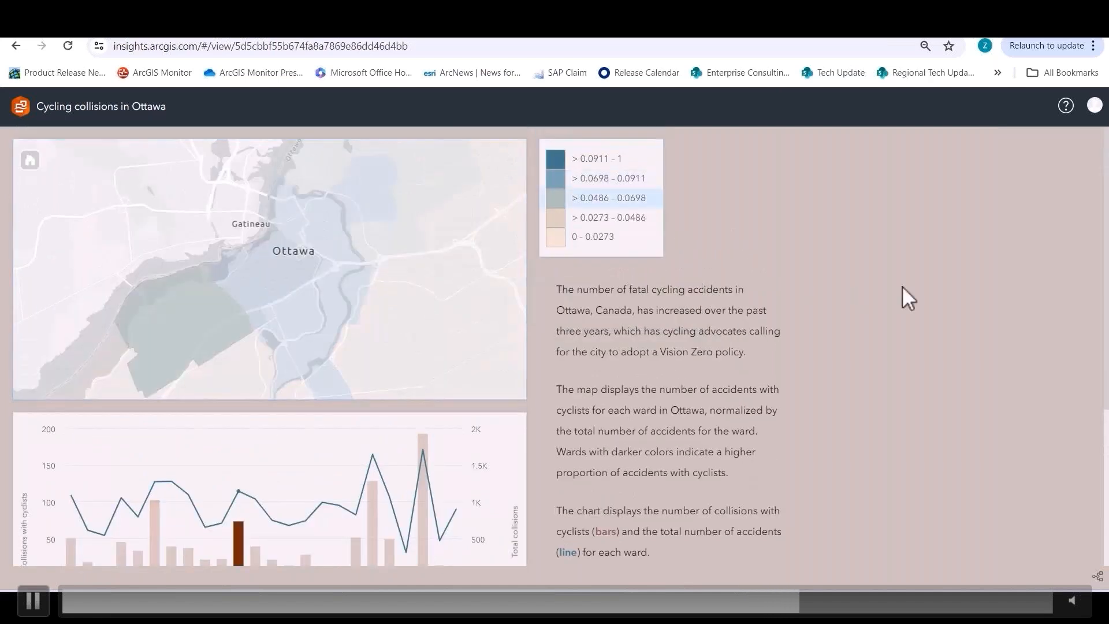